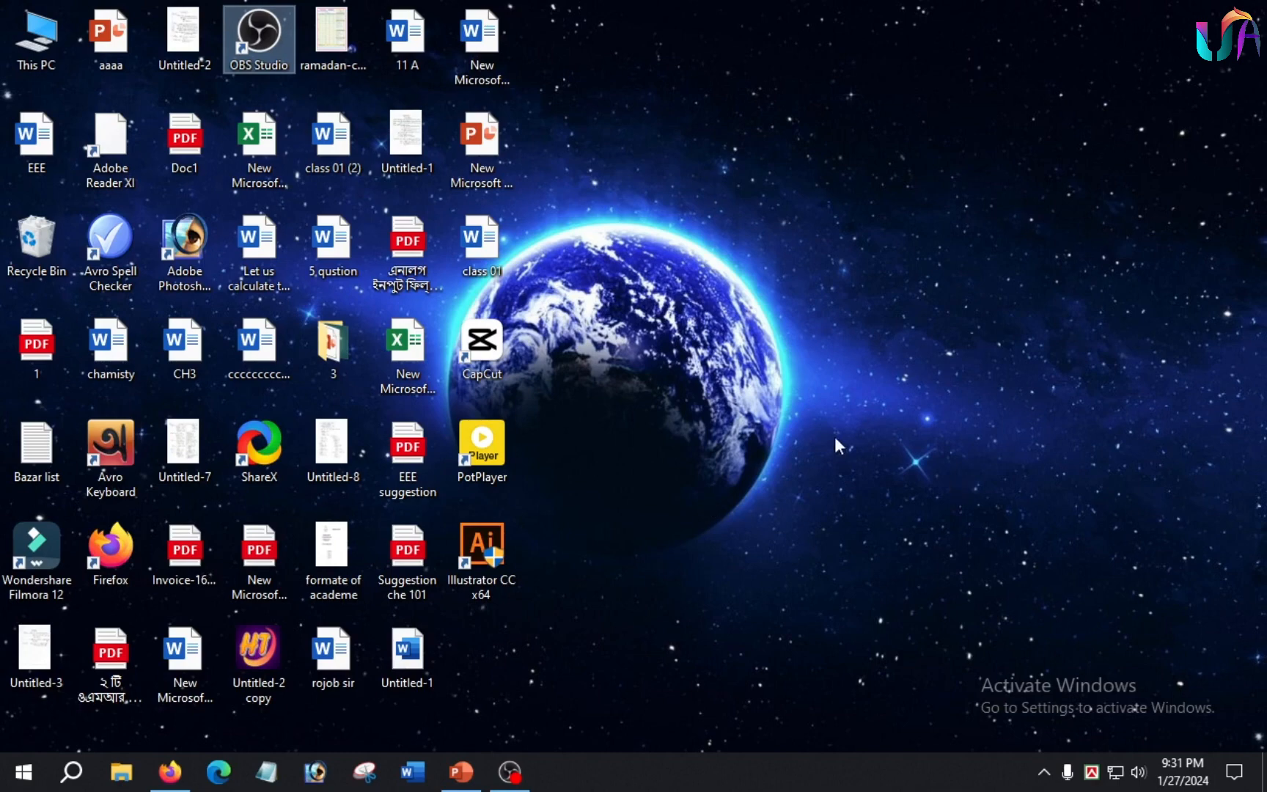
- Run the command java-c in a Command Prompt window to check for Java, and close the window
left_click(71, 772)
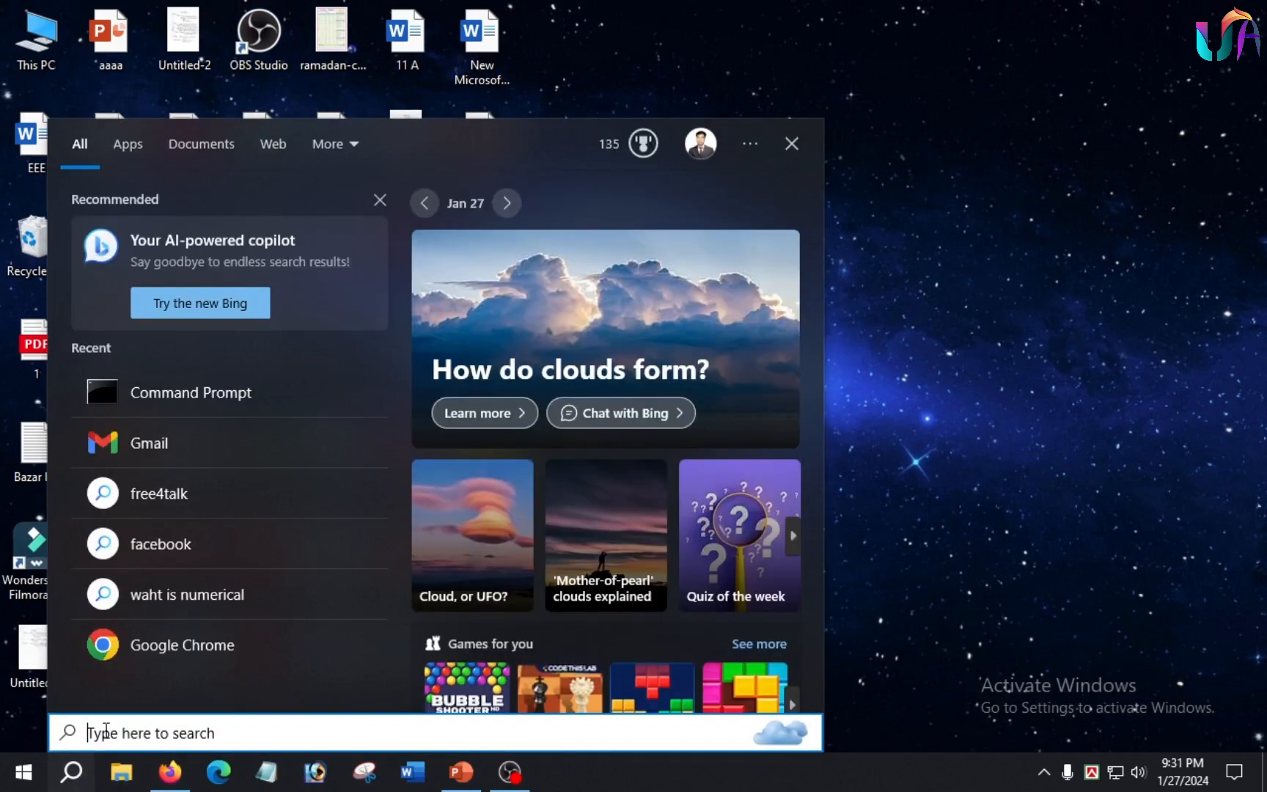
type("com")
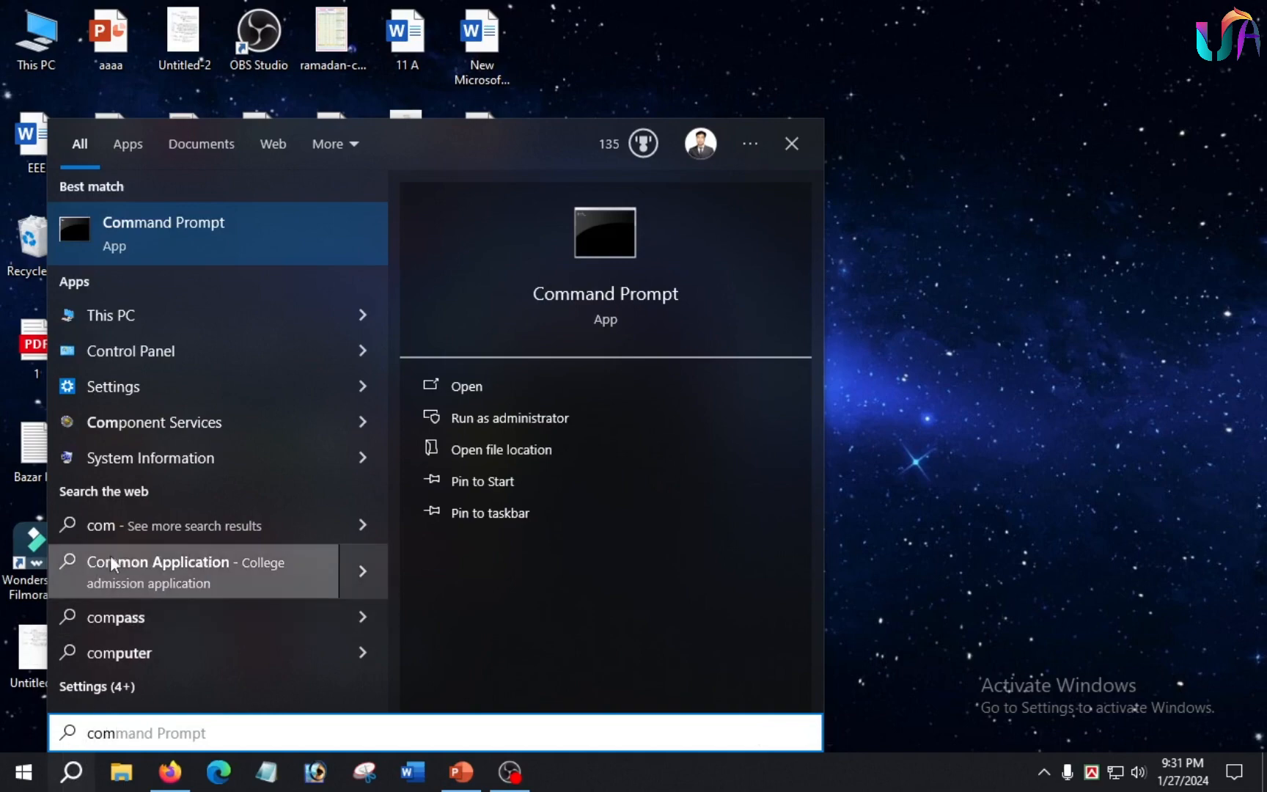
left_click(234, 250)
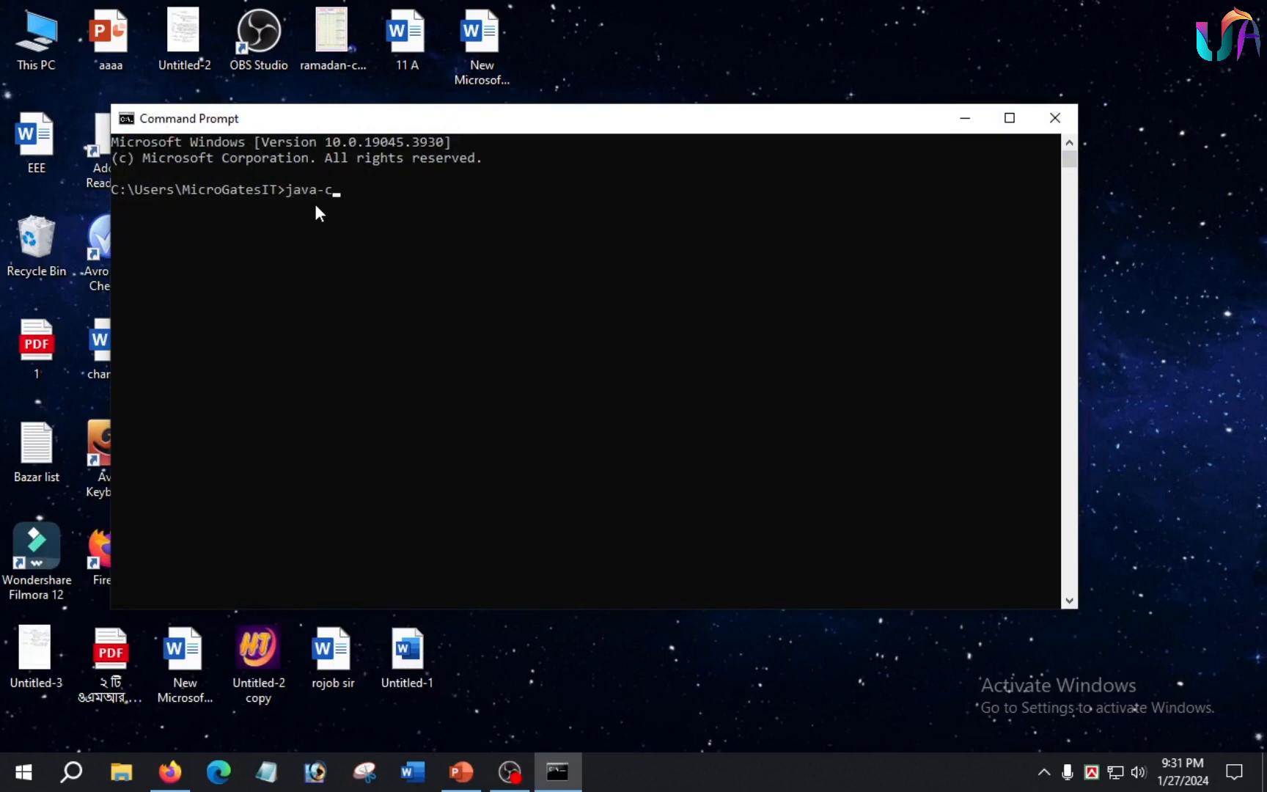
key("Return")
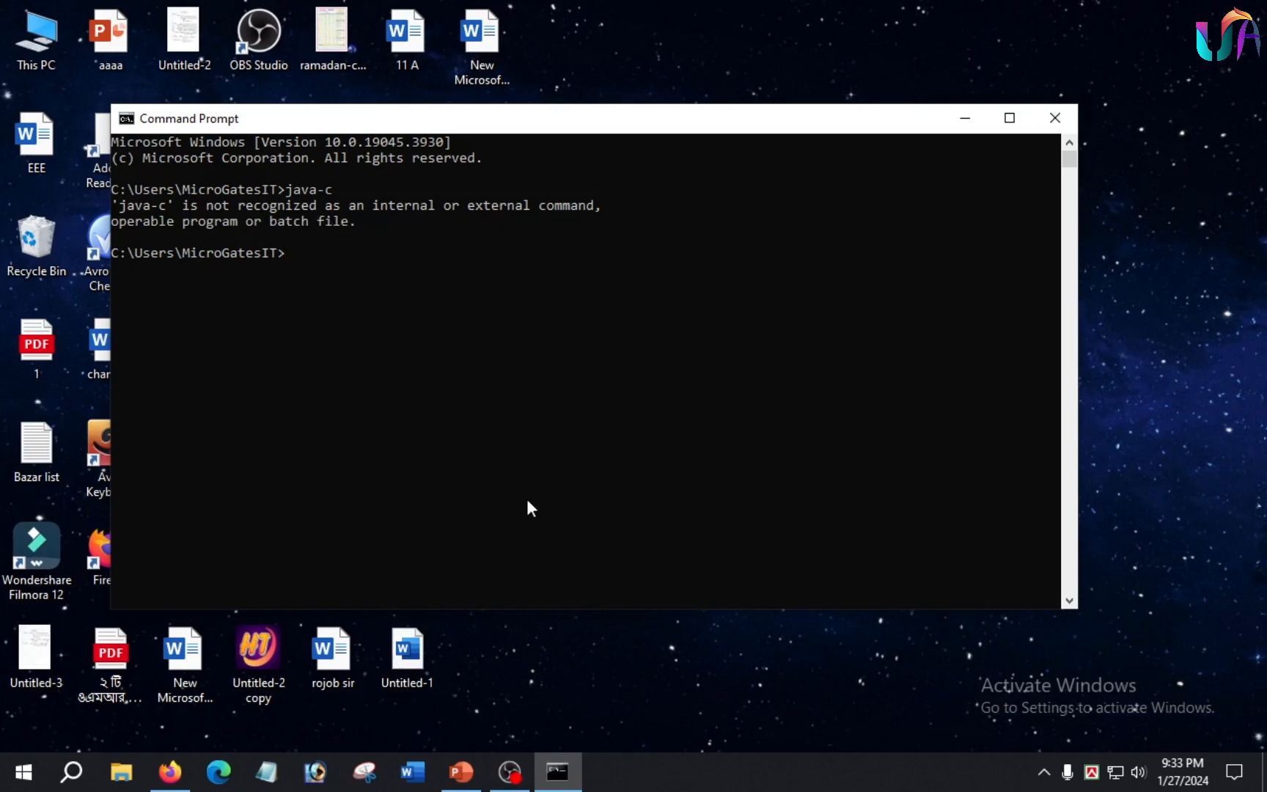
left_click(1054, 117)
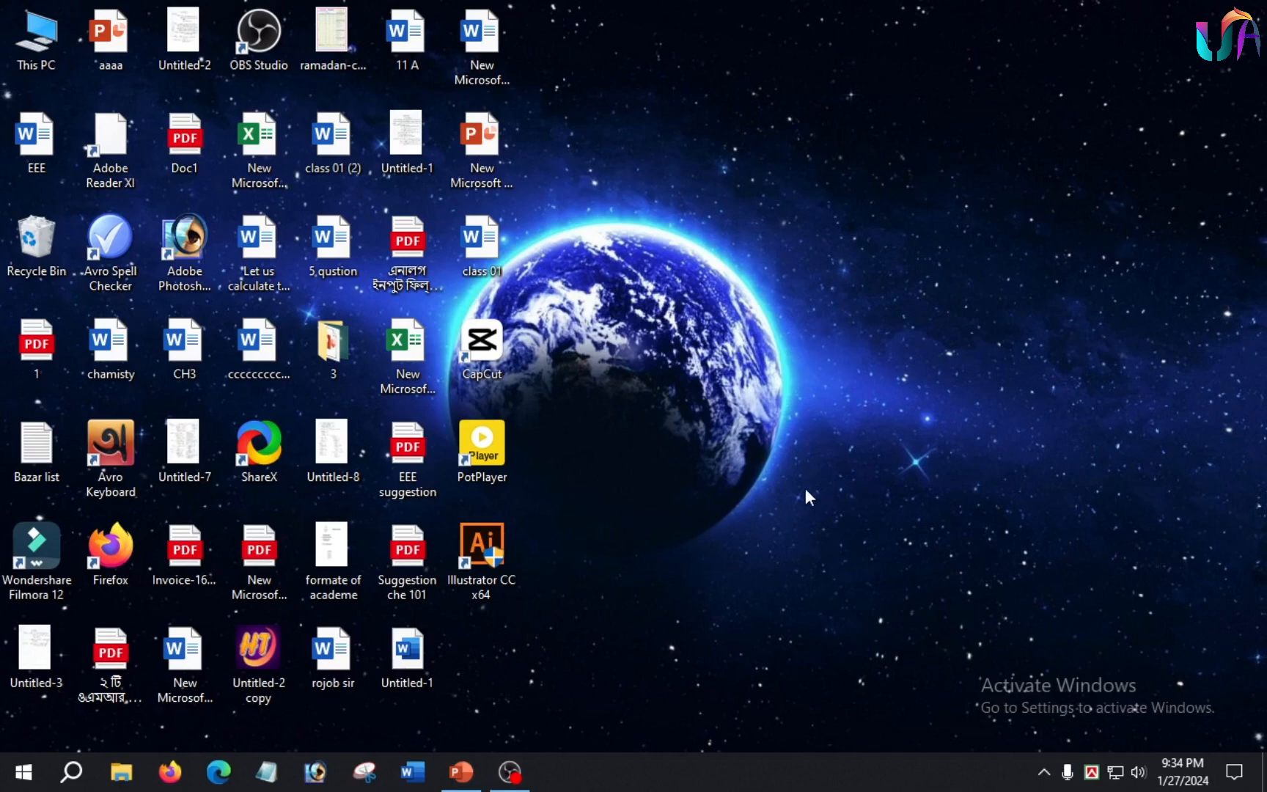
- Switch to Firefox, search the web for "java jdk" and open Oracle's Java Downloads page
left_click(187, 775)
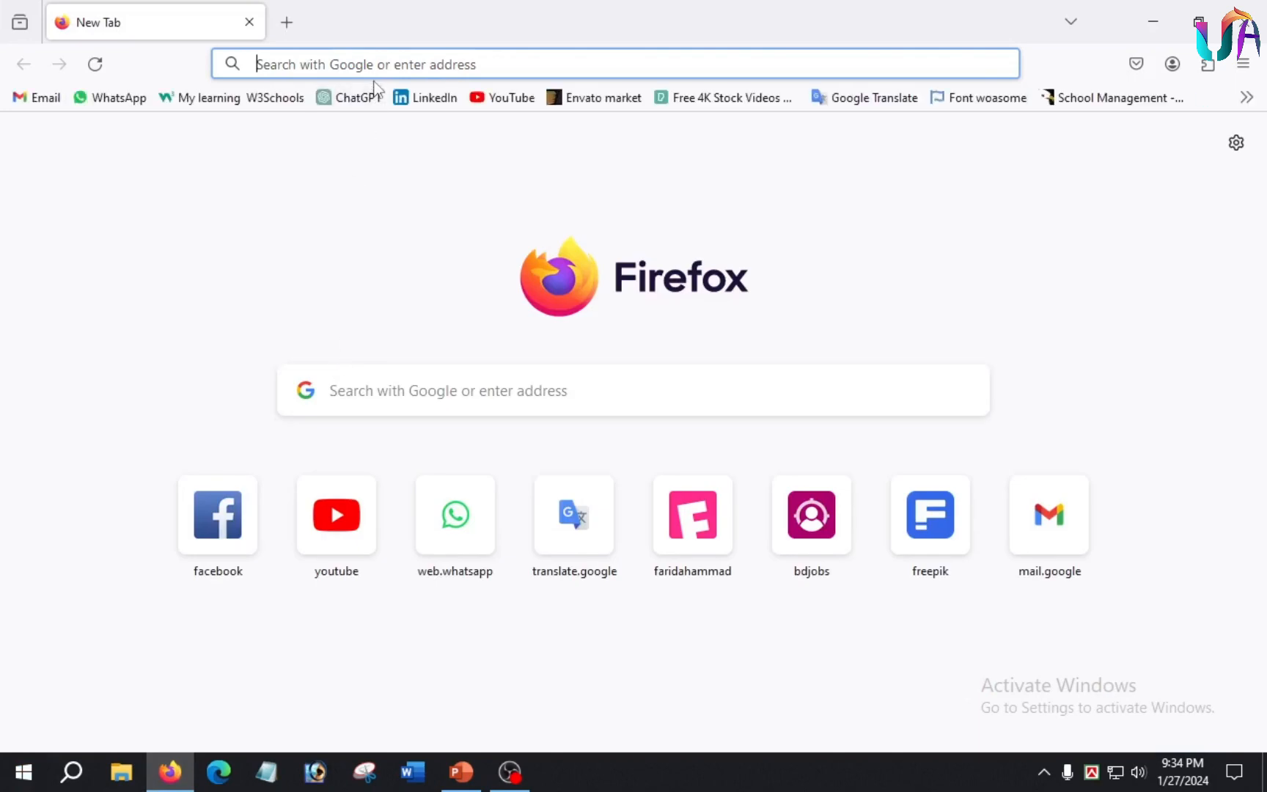
left_click(376, 65)
type("java")
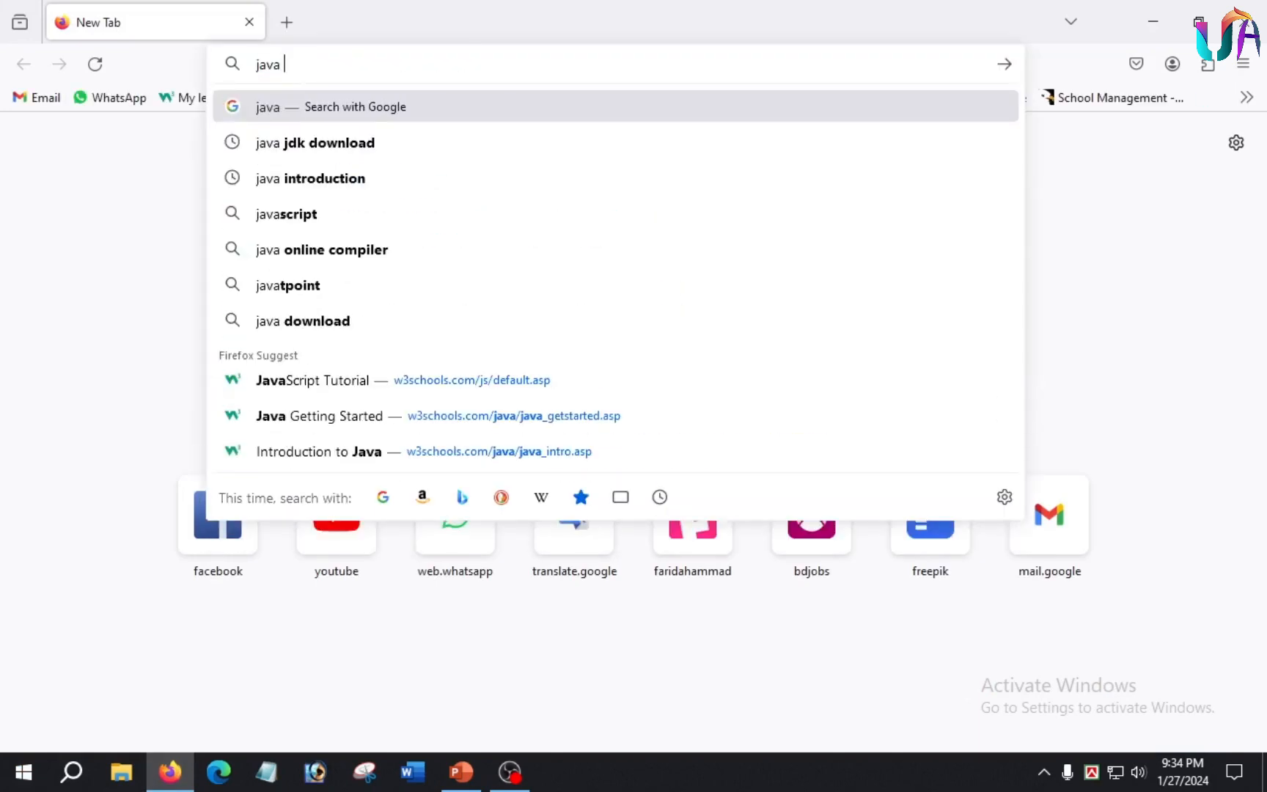
type(" jdk")
key("Return")
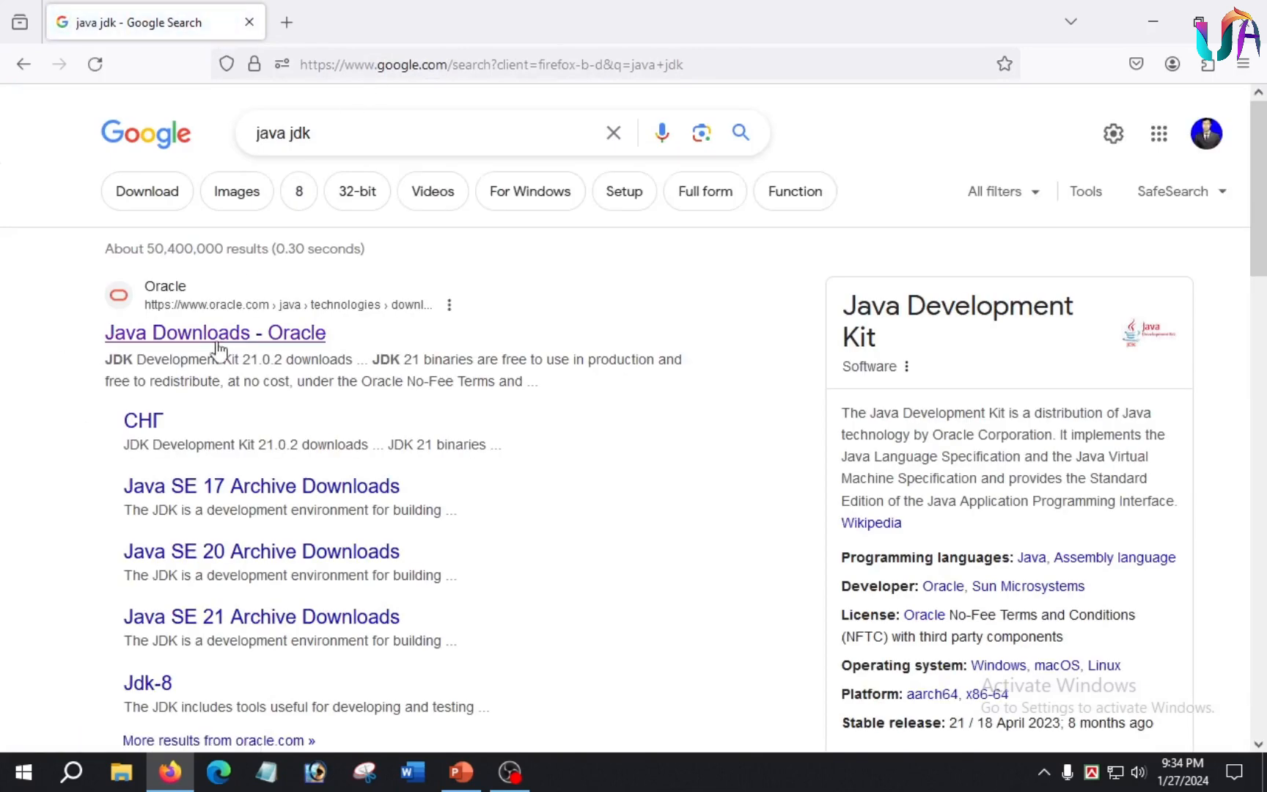
left_click(252, 333)
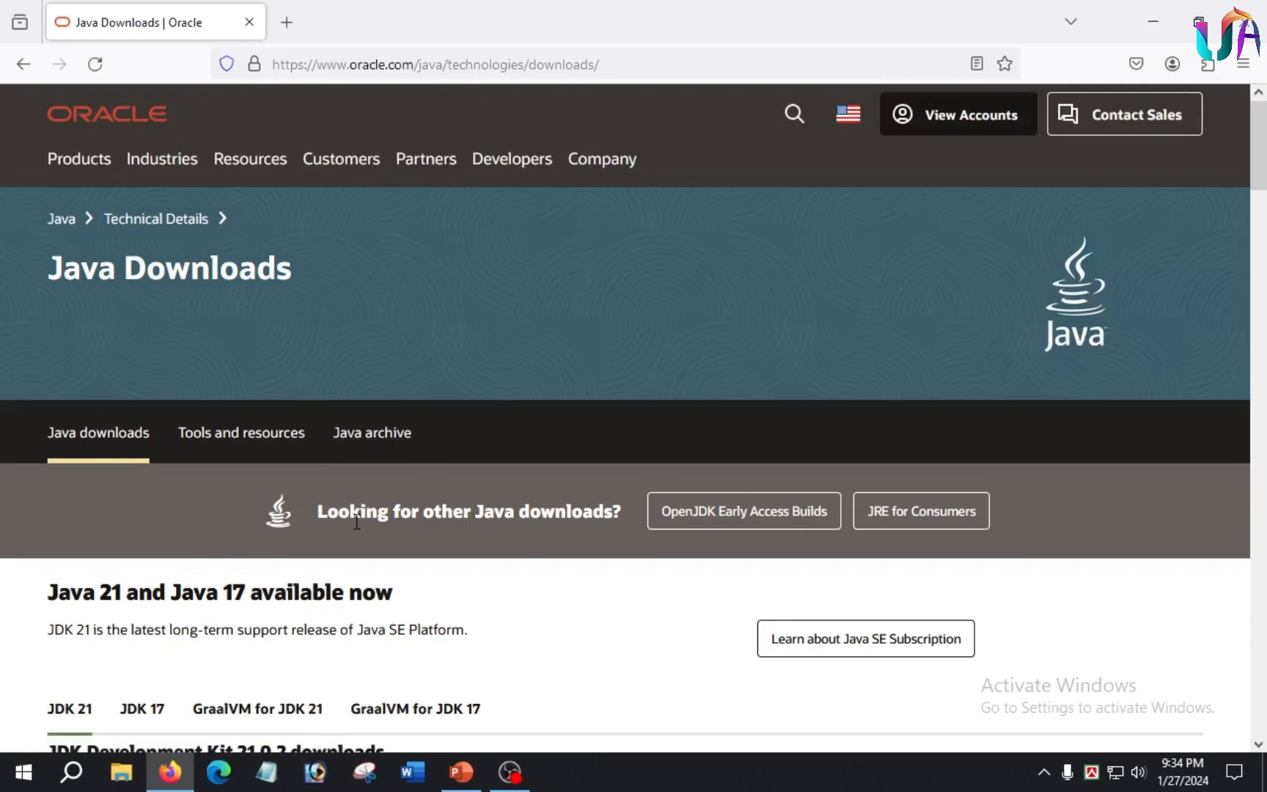
- Download the JDK 21 x64 Installer for Windows, jdk-21_windows-x64_bin.exe
scroll(356, 528, "down", 3)
scroll(289, 563, "down", 6)
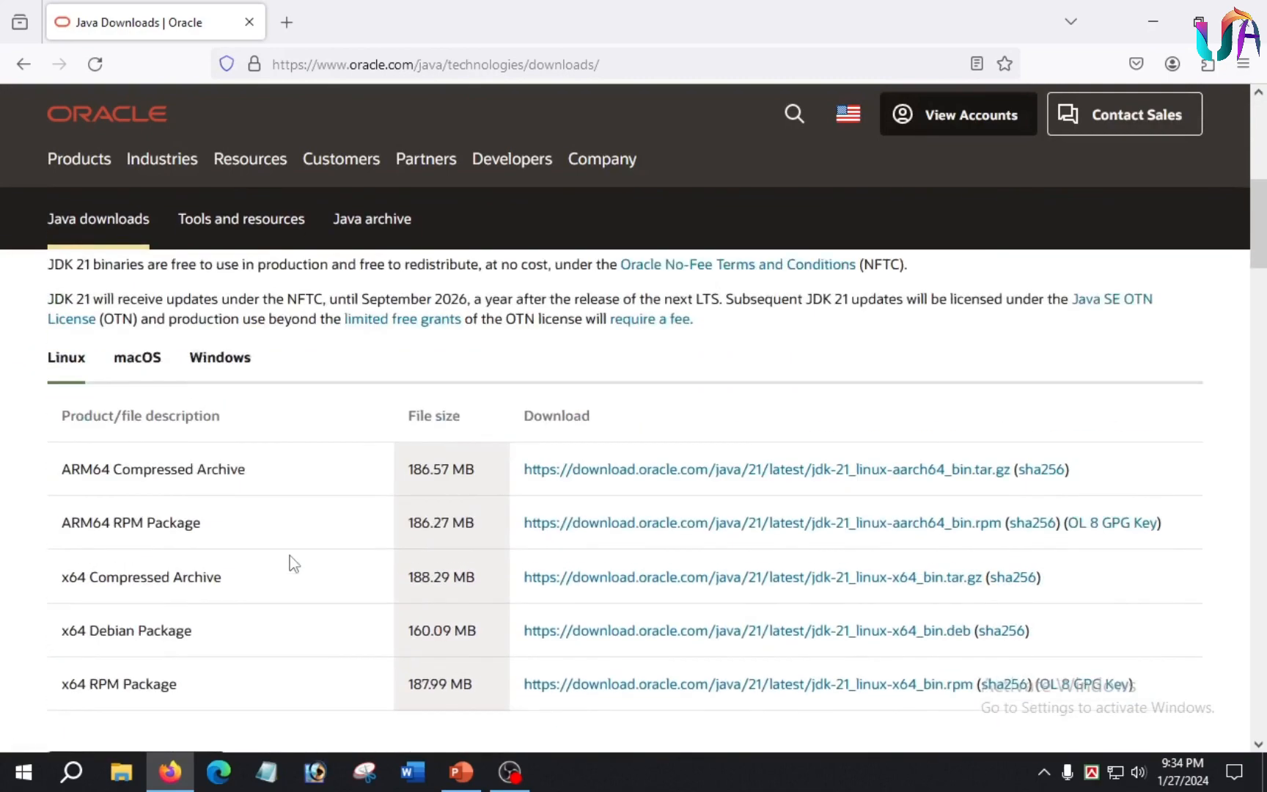
scroll(212, 506, "up", 3)
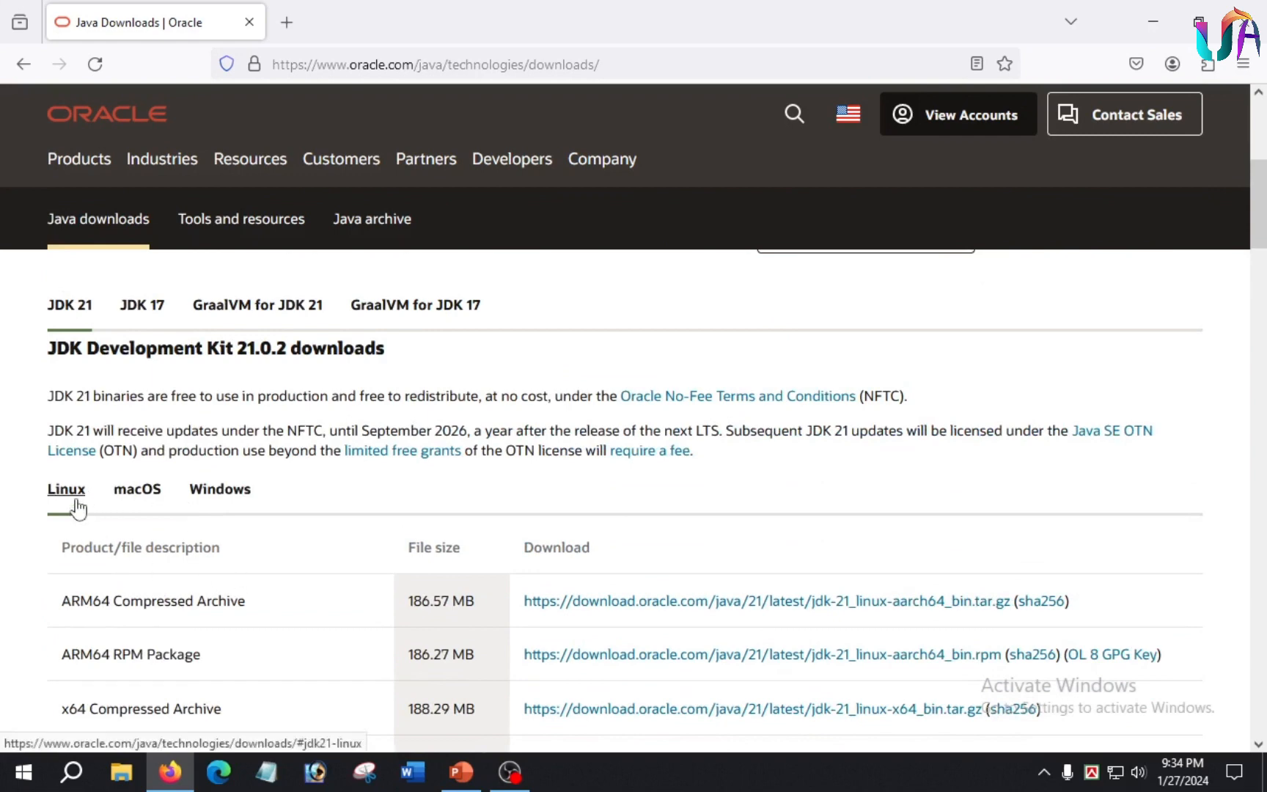
left_click(223, 499)
scroll(559, 566, "down", 3)
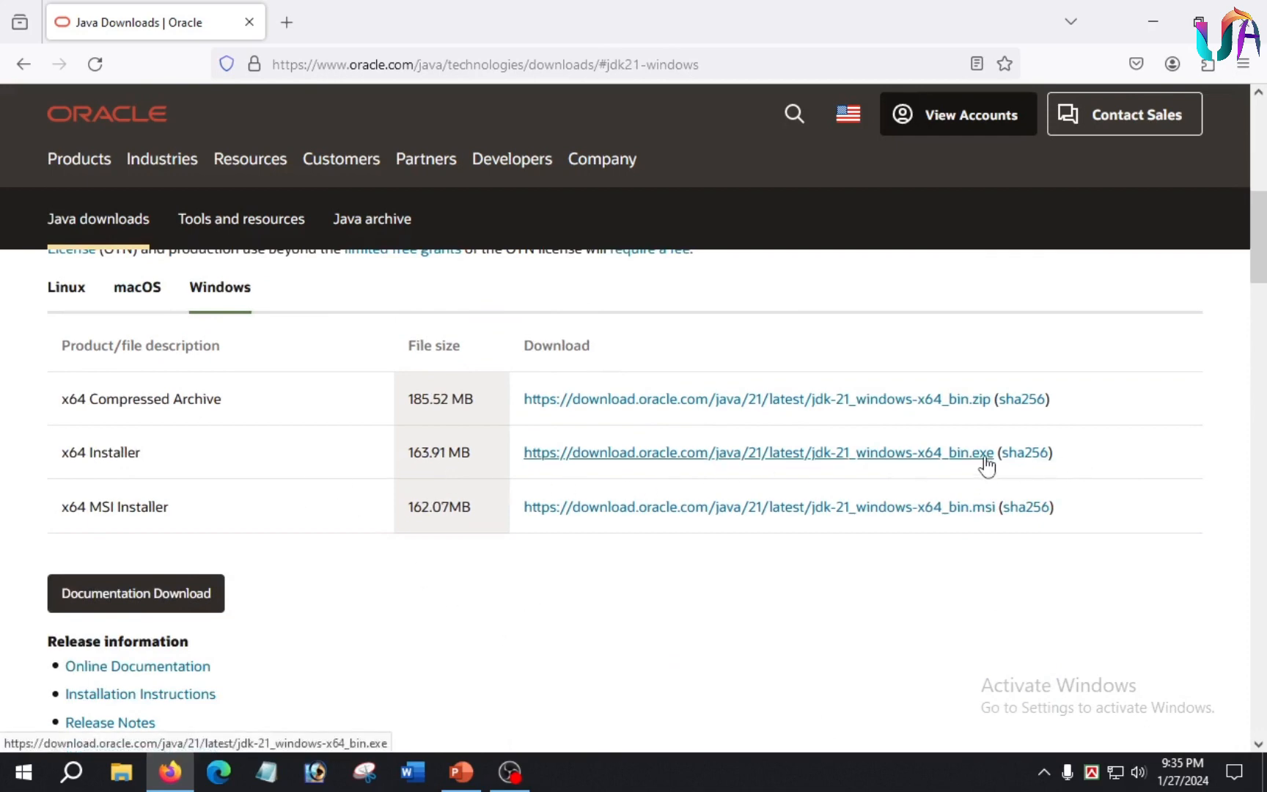
left_click(884, 462)
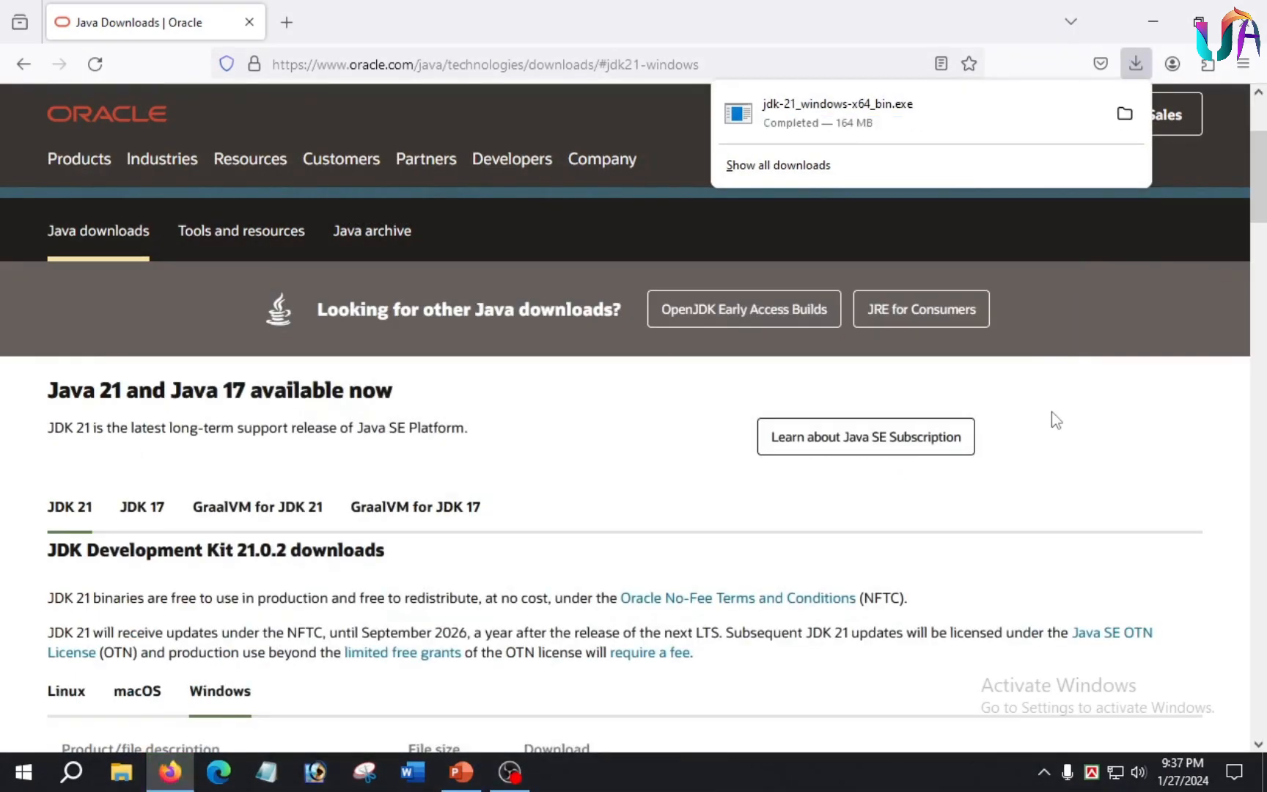
- Run jdk-21_windows-x64_bin from the Downloads folder and start the JDK installation with the default settings
left_click(1124, 114)
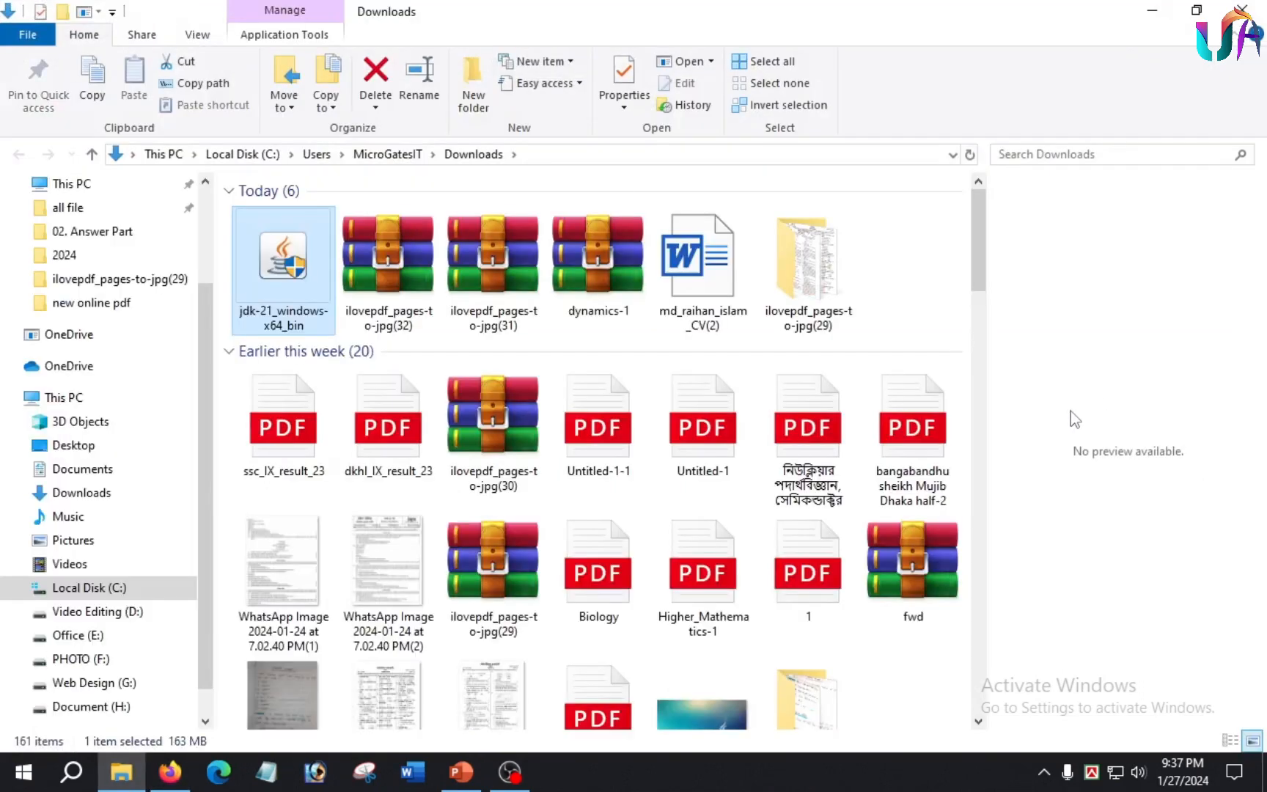
double_click(325, 291)
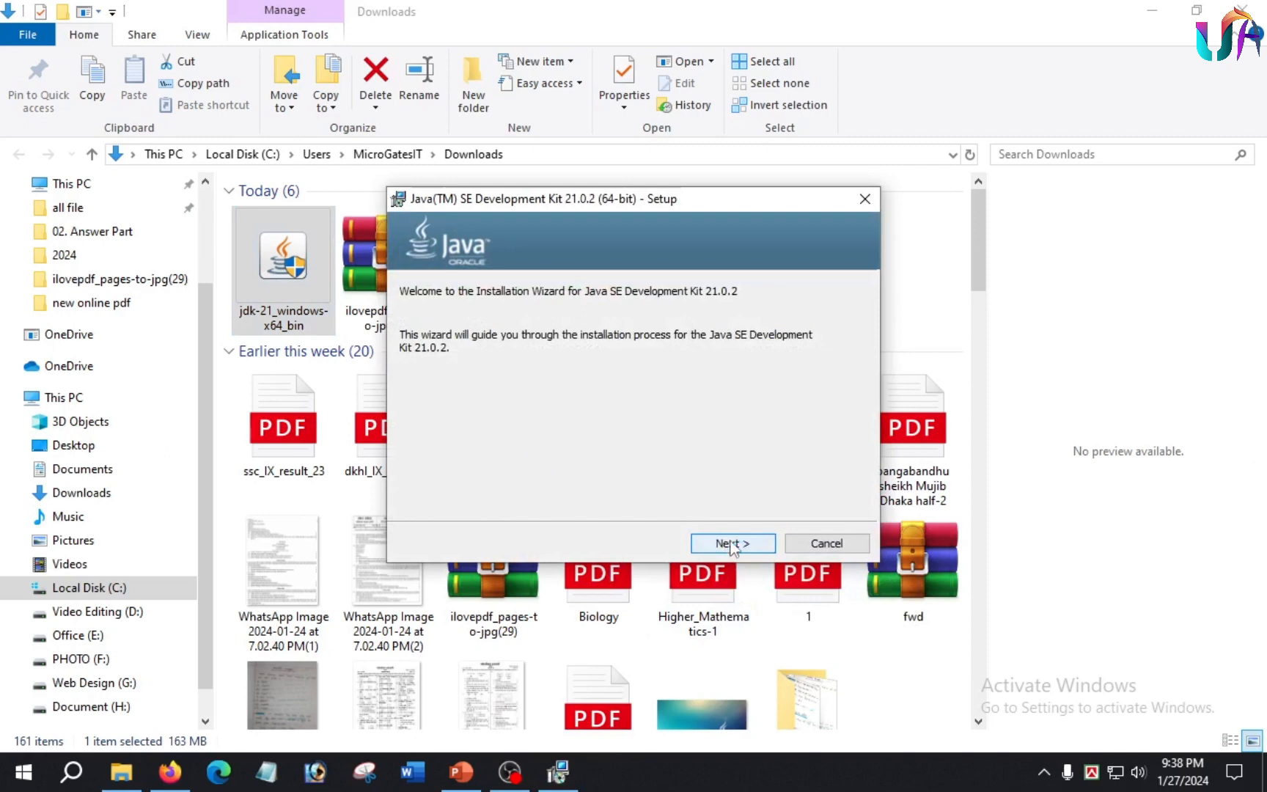
left_click(732, 546)
left_click(741, 543)
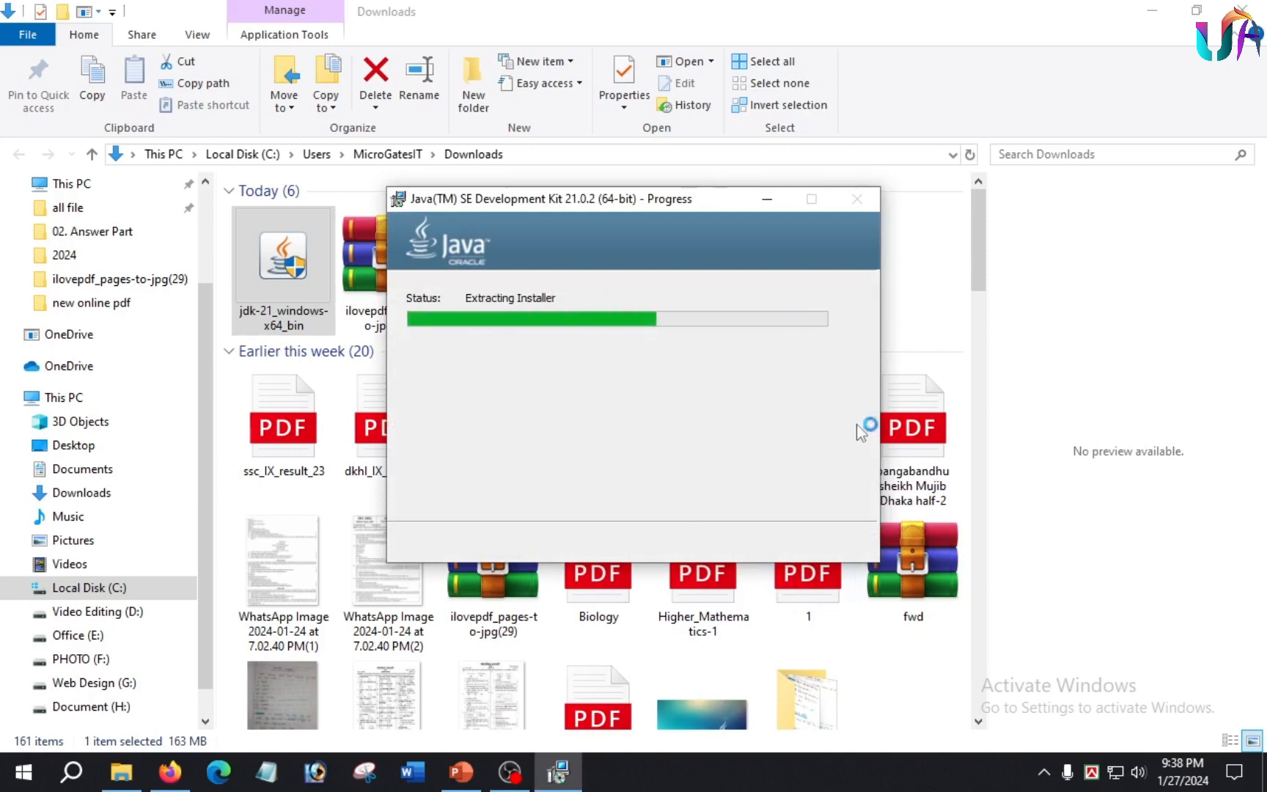
- Bring the JDK setup window into full view on the cleared desktop and close the completed installer
left_click(1264, 772)
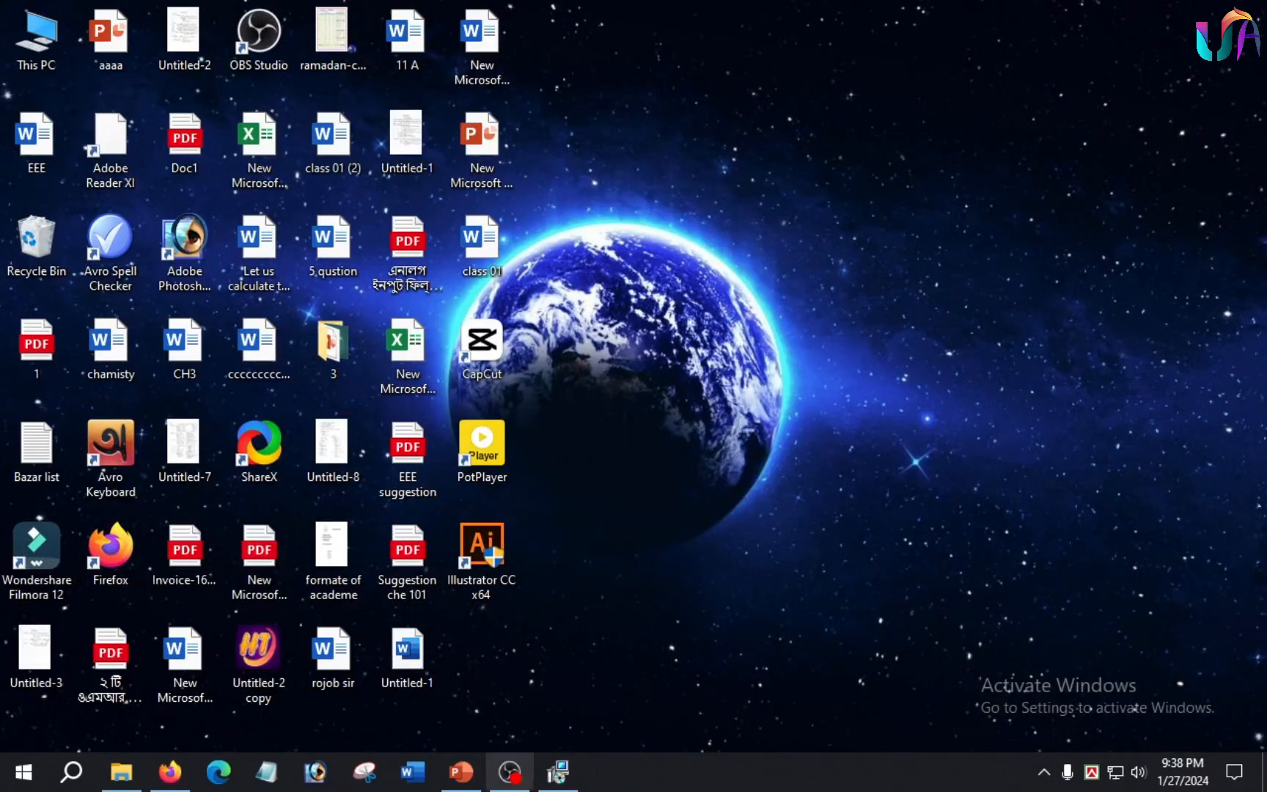
left_click(557, 771)
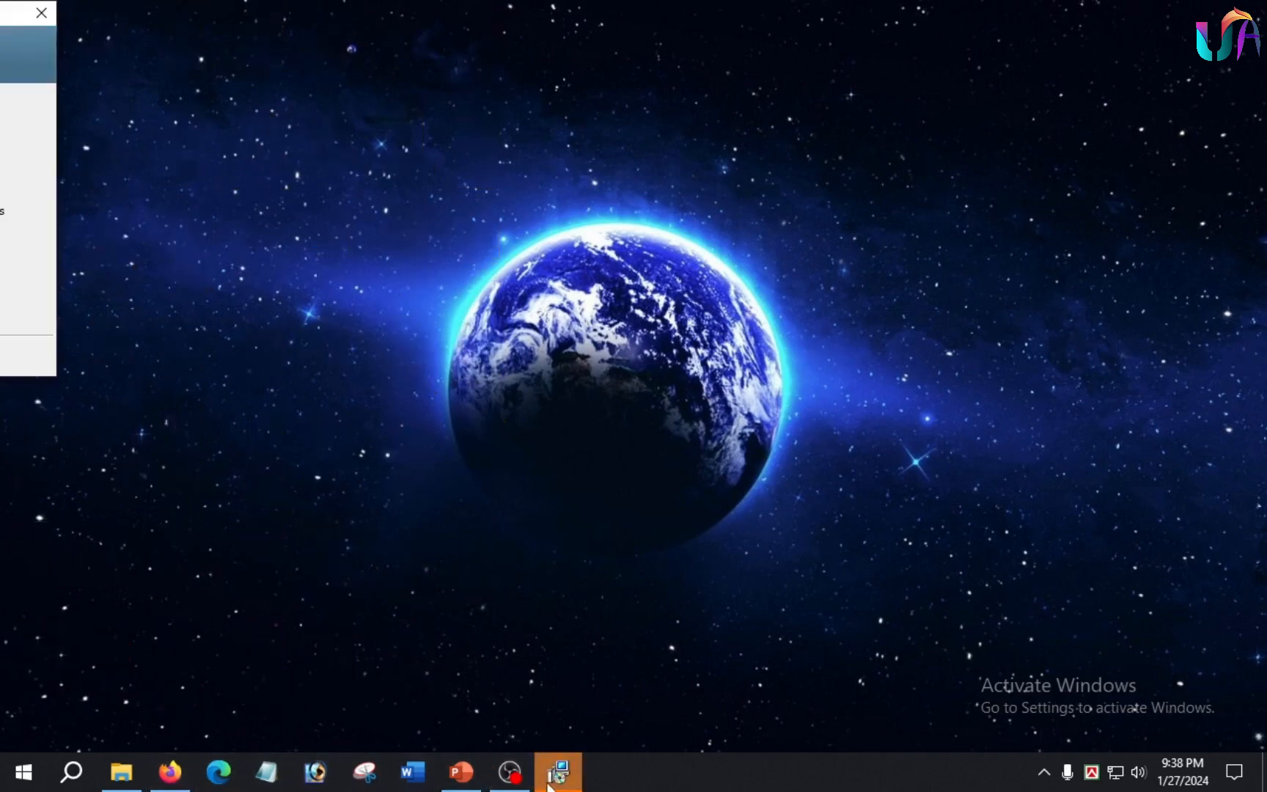
left_click_drag(22, 22, 916, 154)
key("Tab")
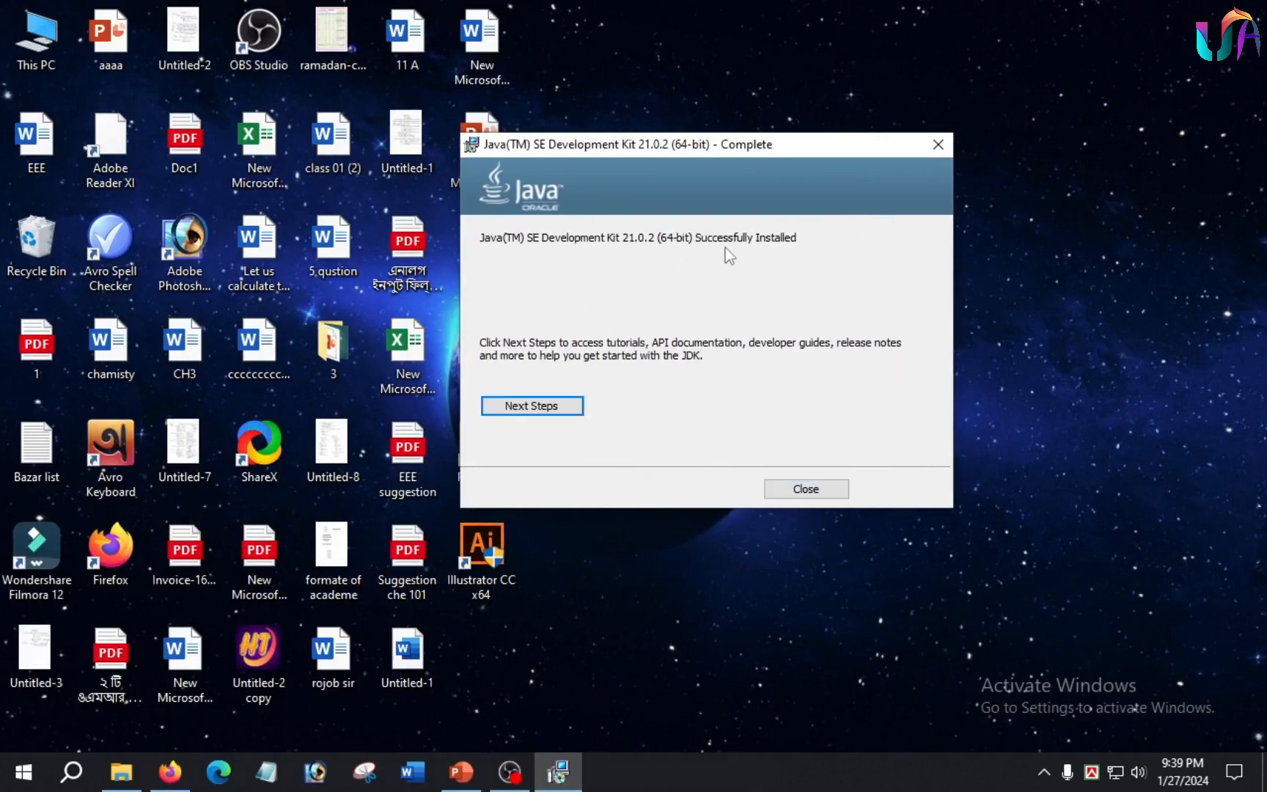
left_click(807, 490)
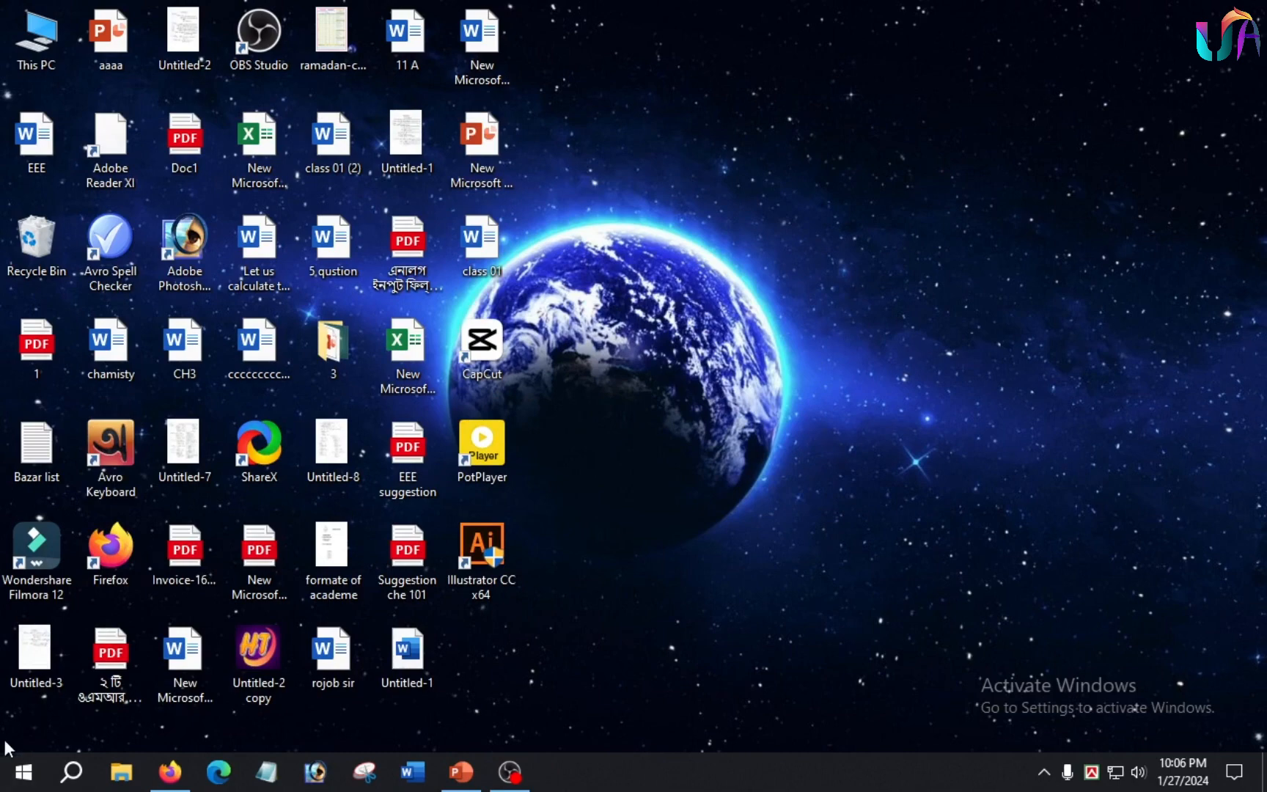
- Open the environment variables editor for the current account, look through the system variables, and close it
left_click(71, 773)
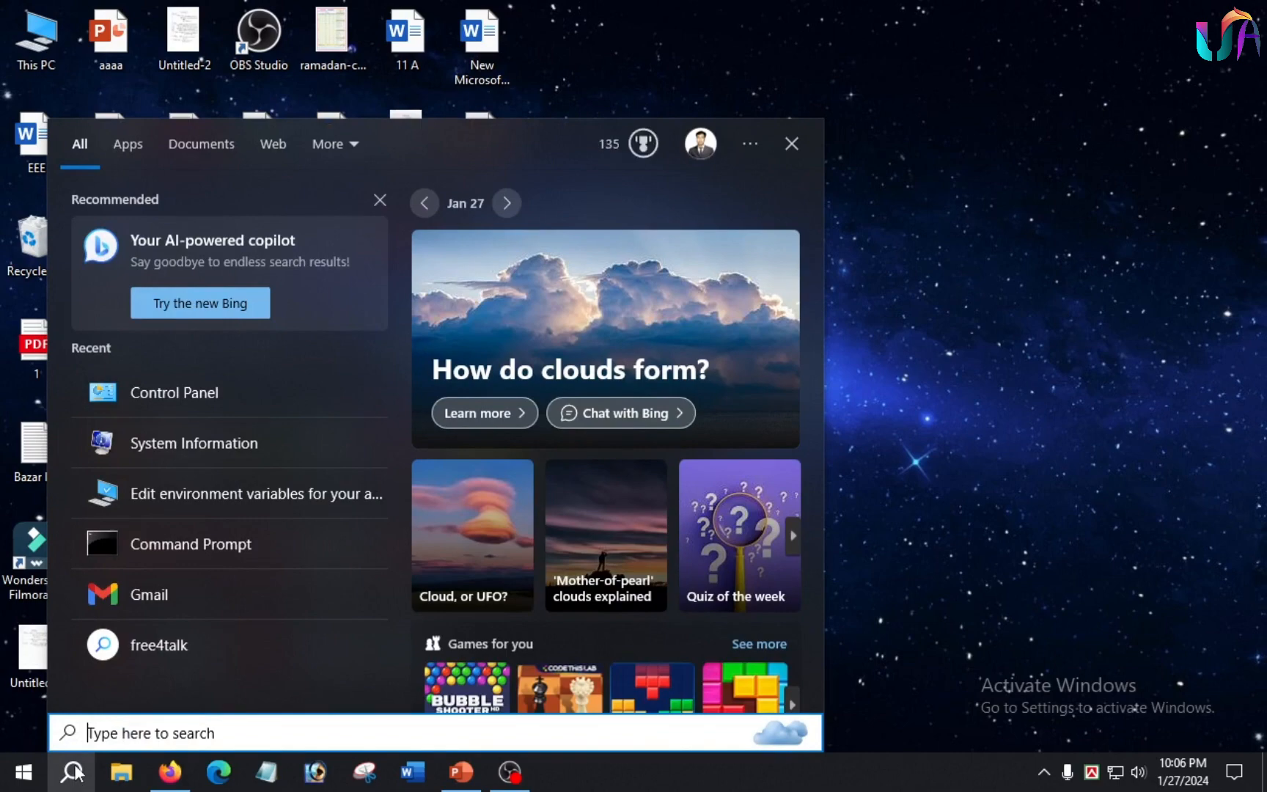
type("en")
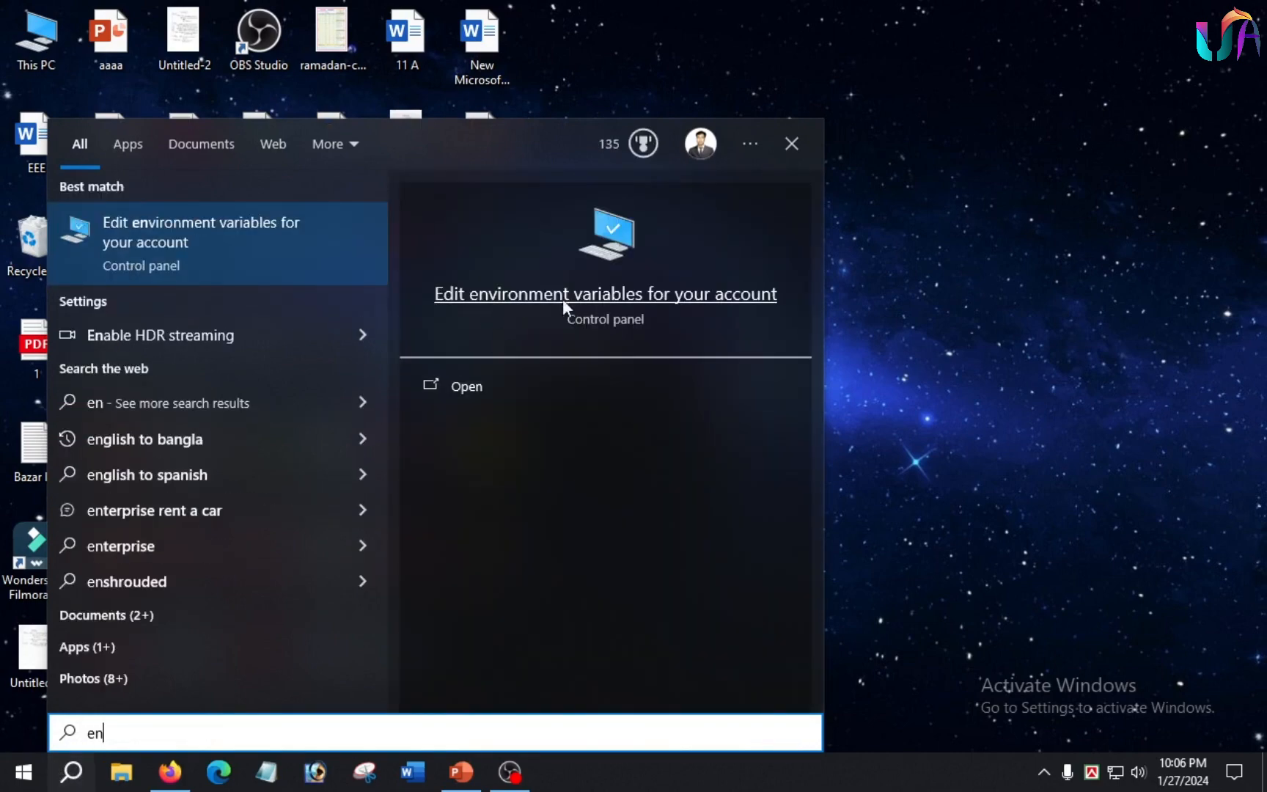
left_click(643, 291)
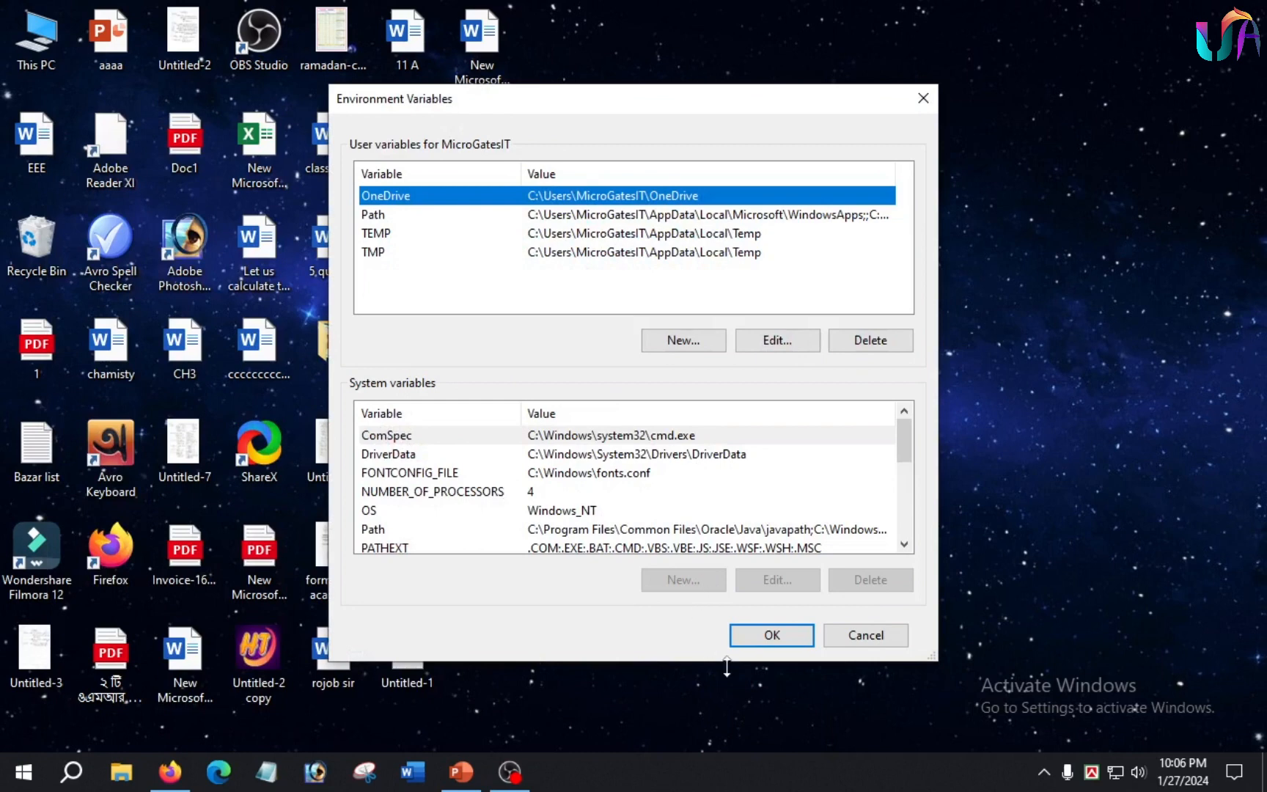
scroll(578, 507, "down", 2)
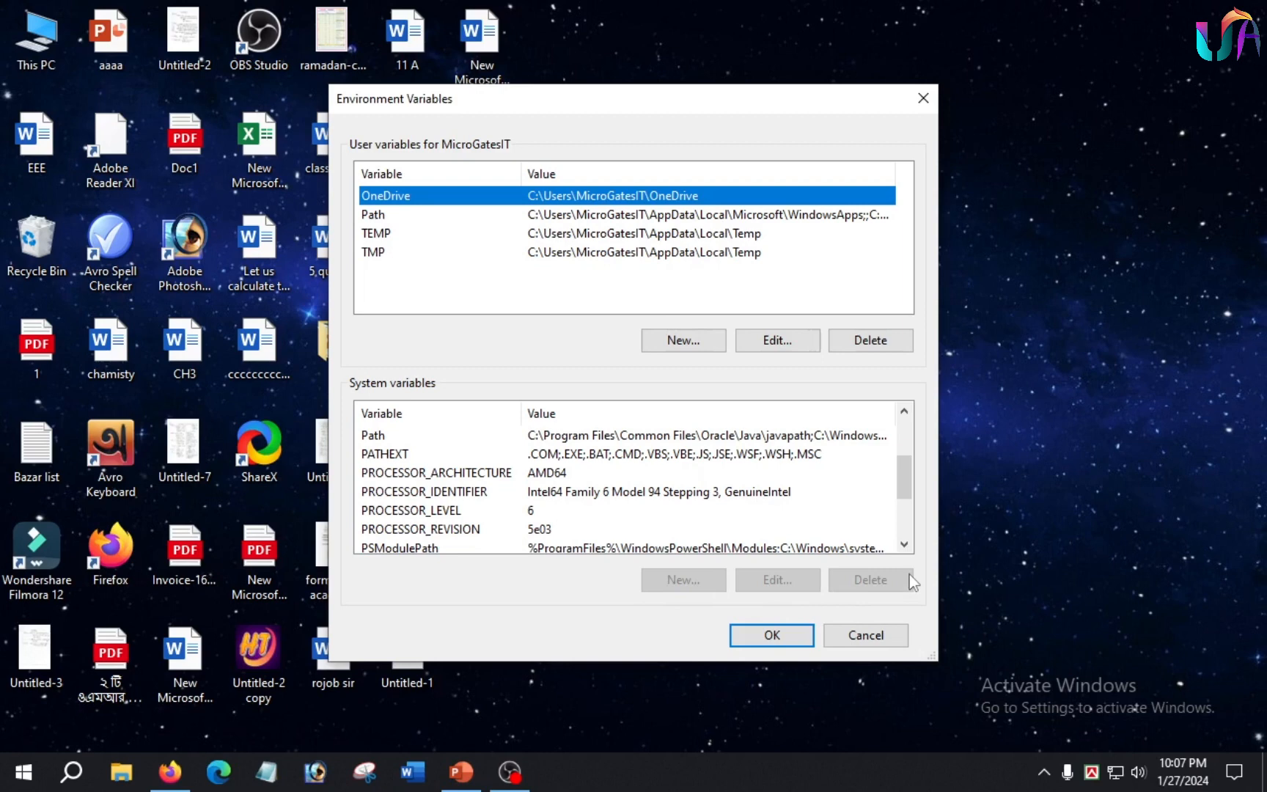
left_click(773, 634)
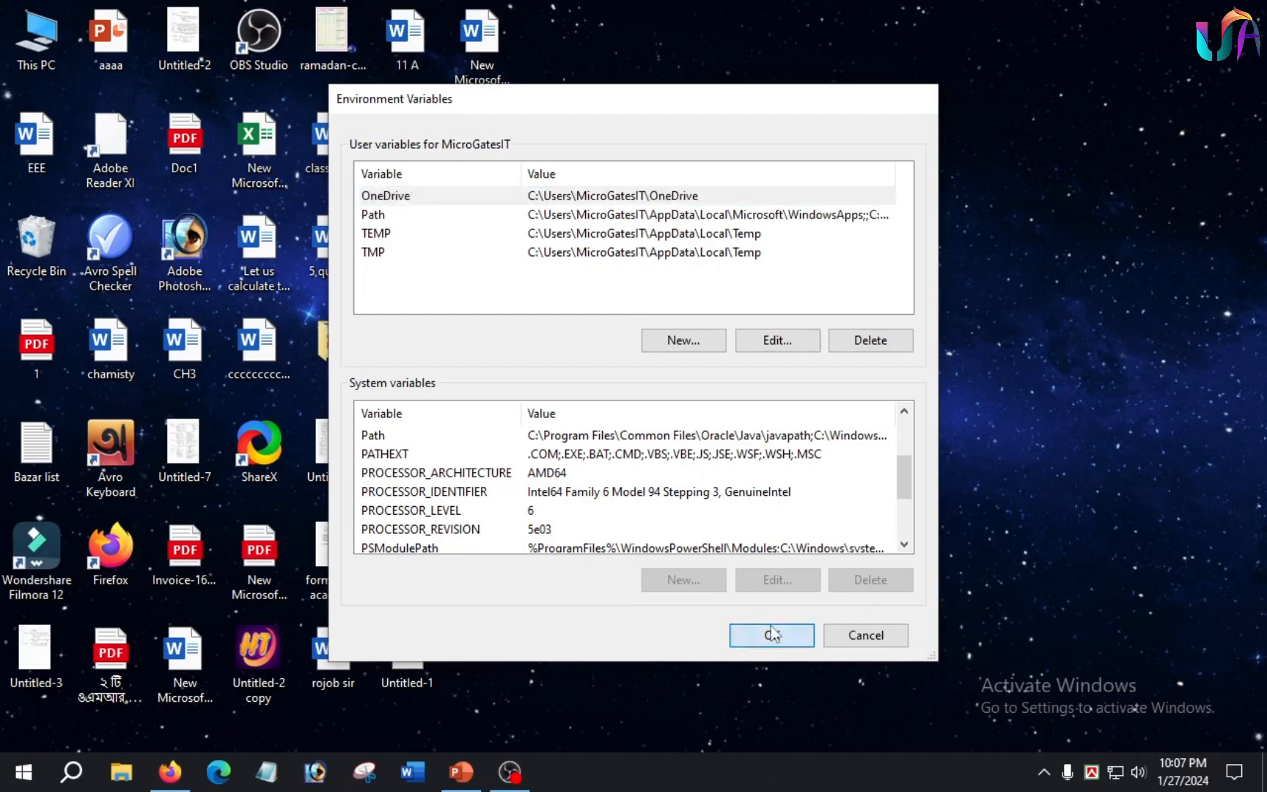
- Open the Environment Variables dialog through Control Panel's System and Security category, System, and the advanced system settings
left_click(76, 772)
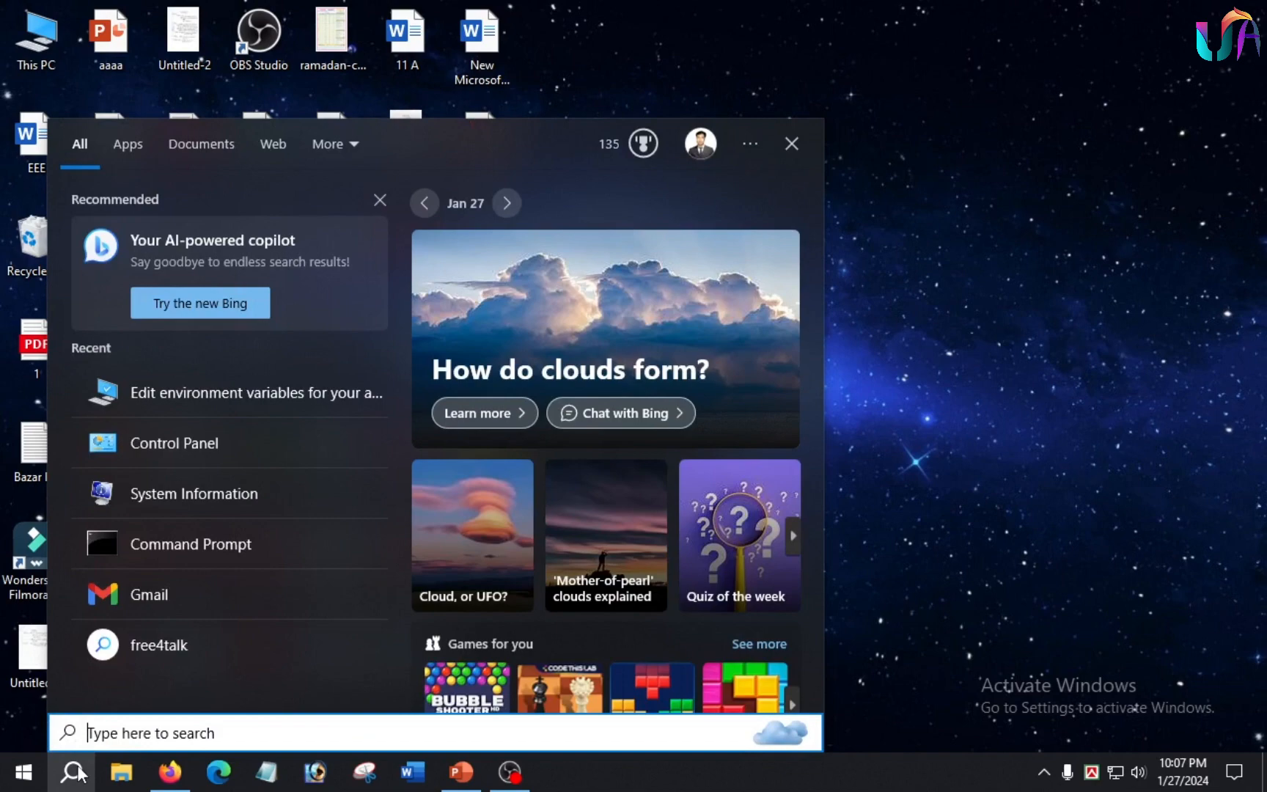
type("con")
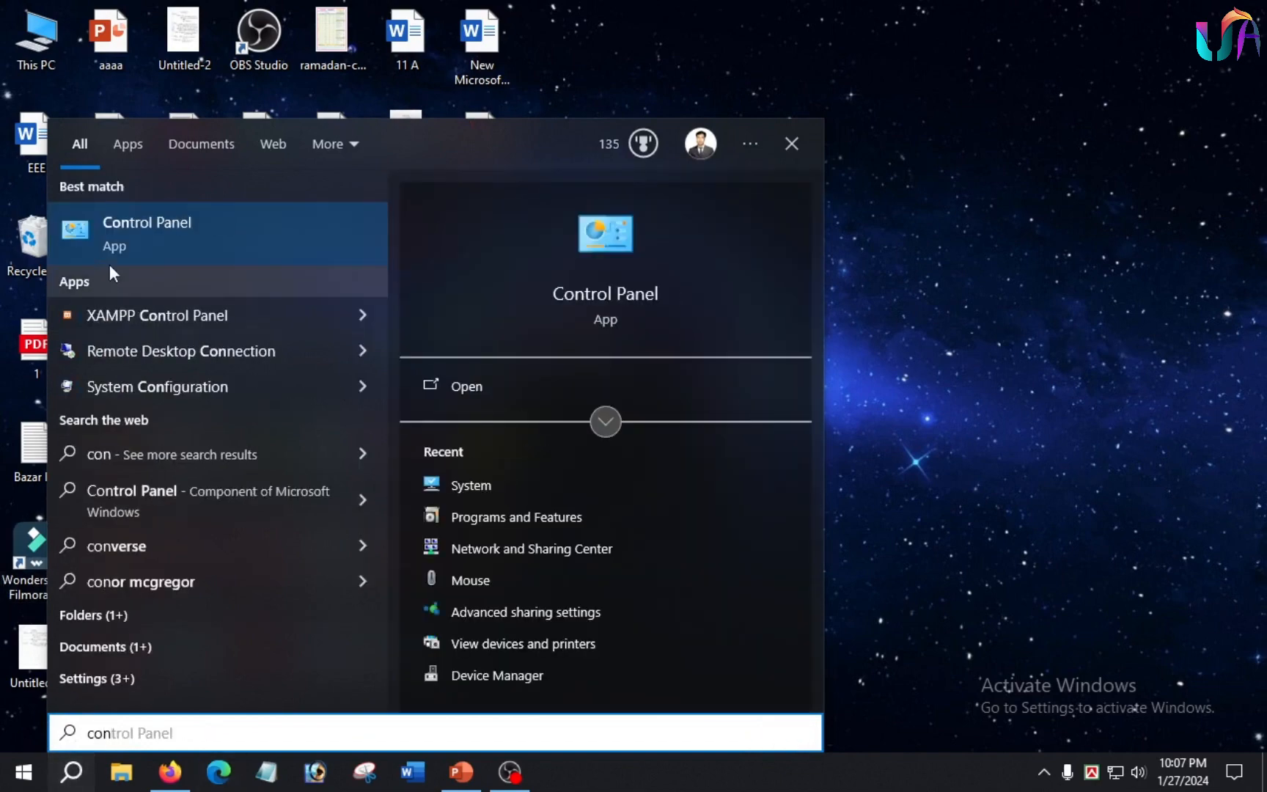
left_click(130, 227)
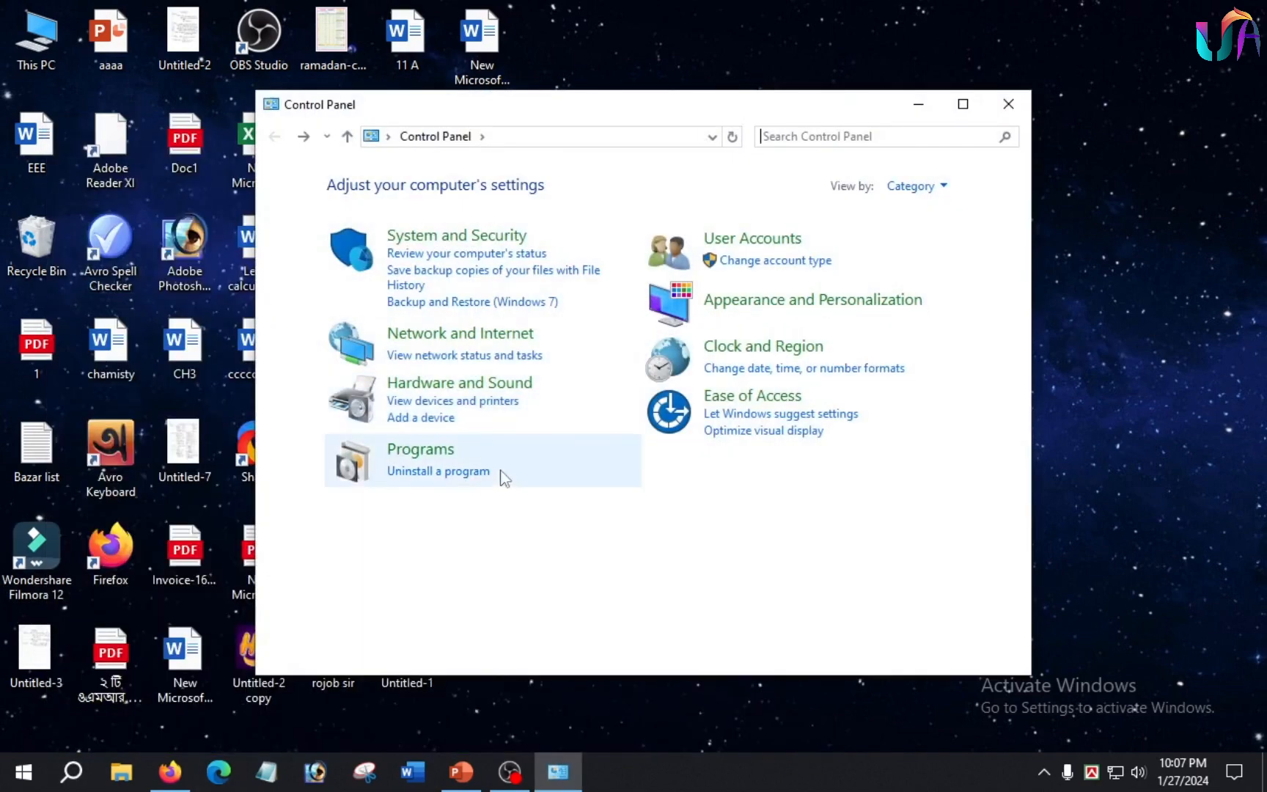
left_click(422, 236)
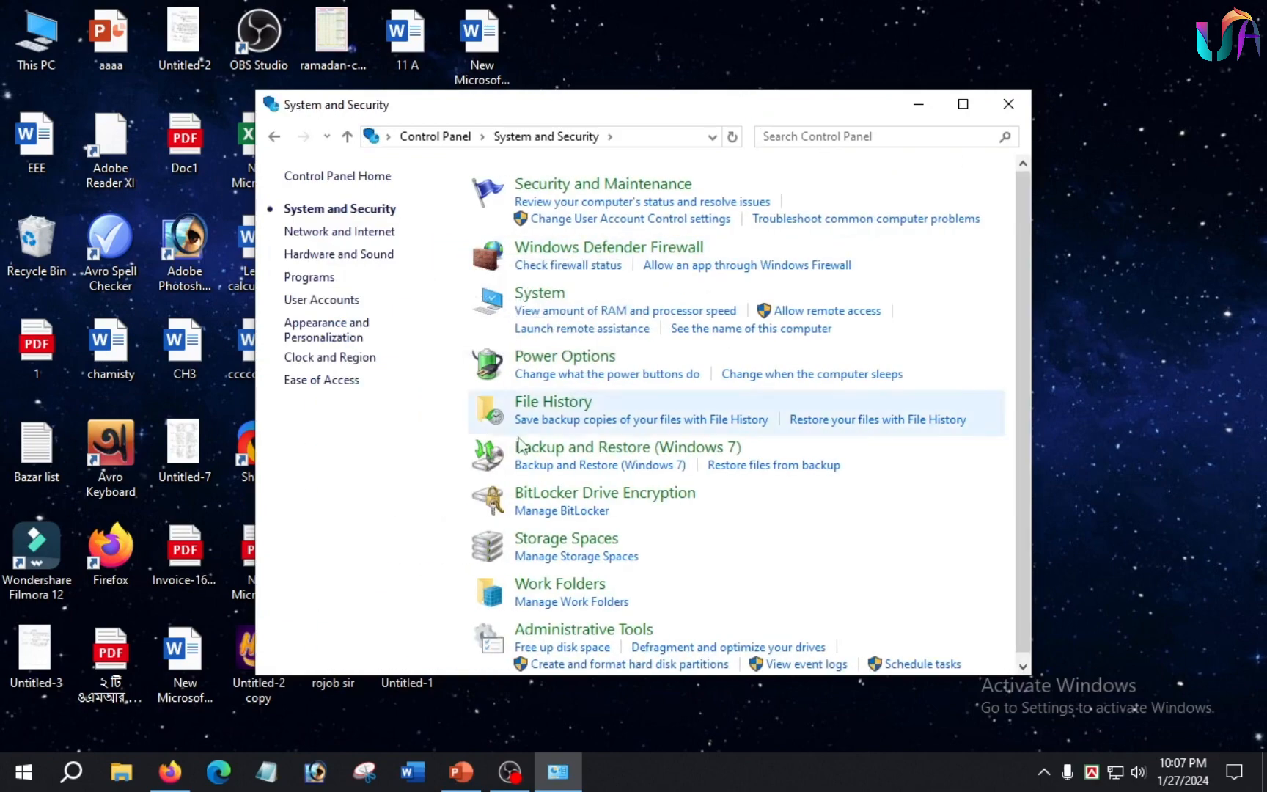
left_click(964, 105)
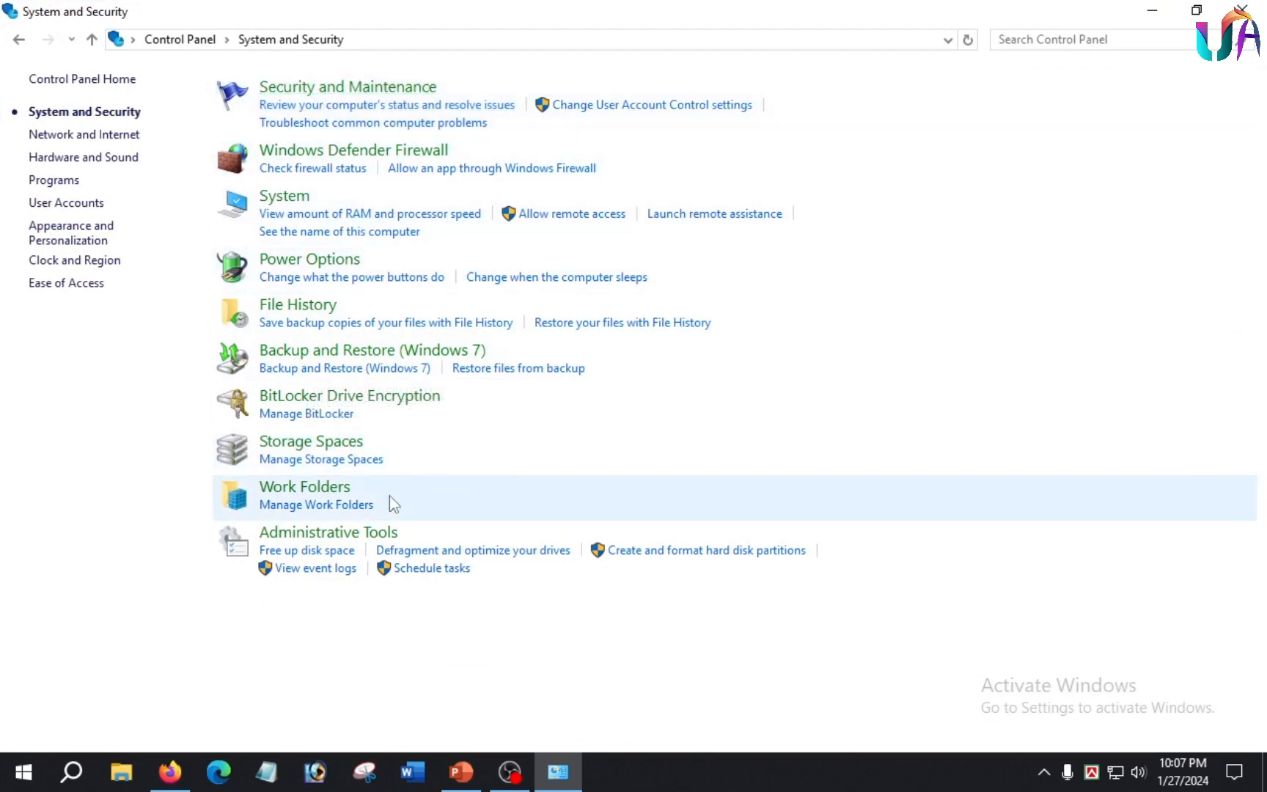
left_click(287, 200)
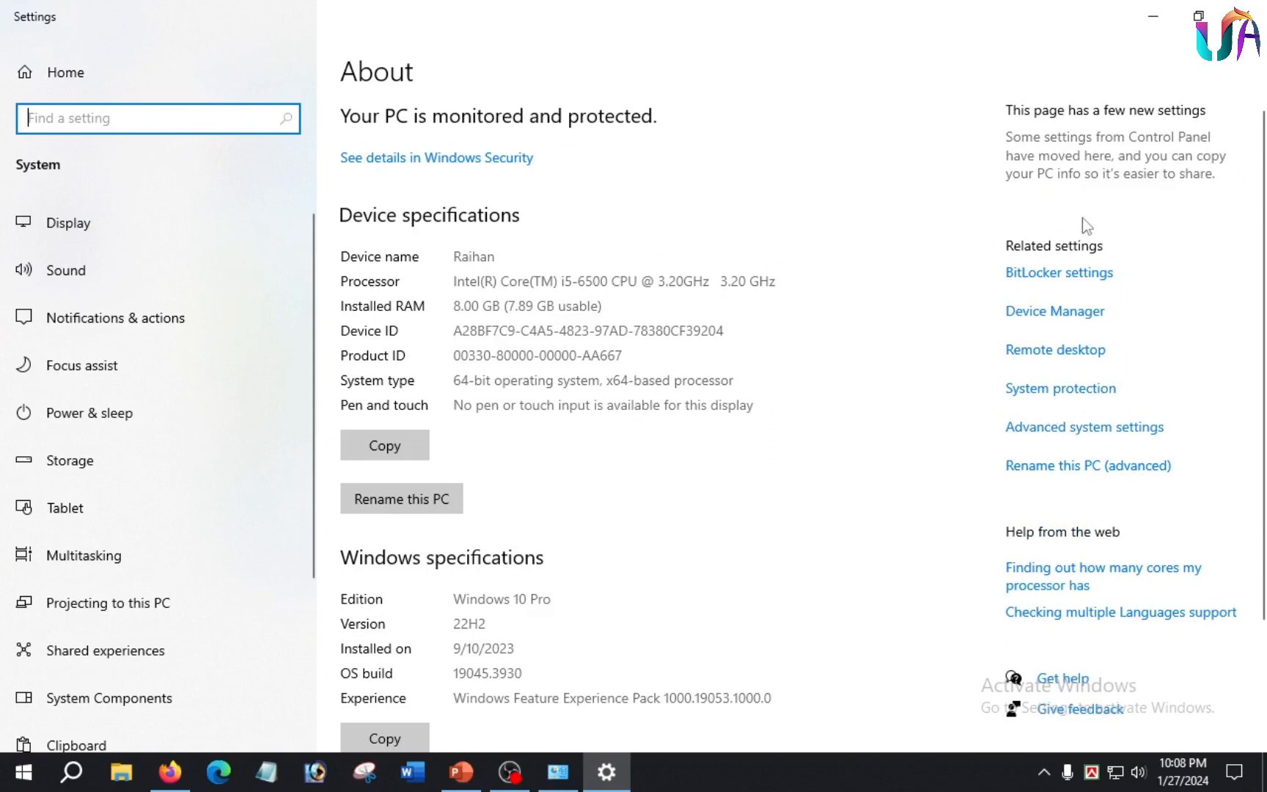
left_click(1111, 433)
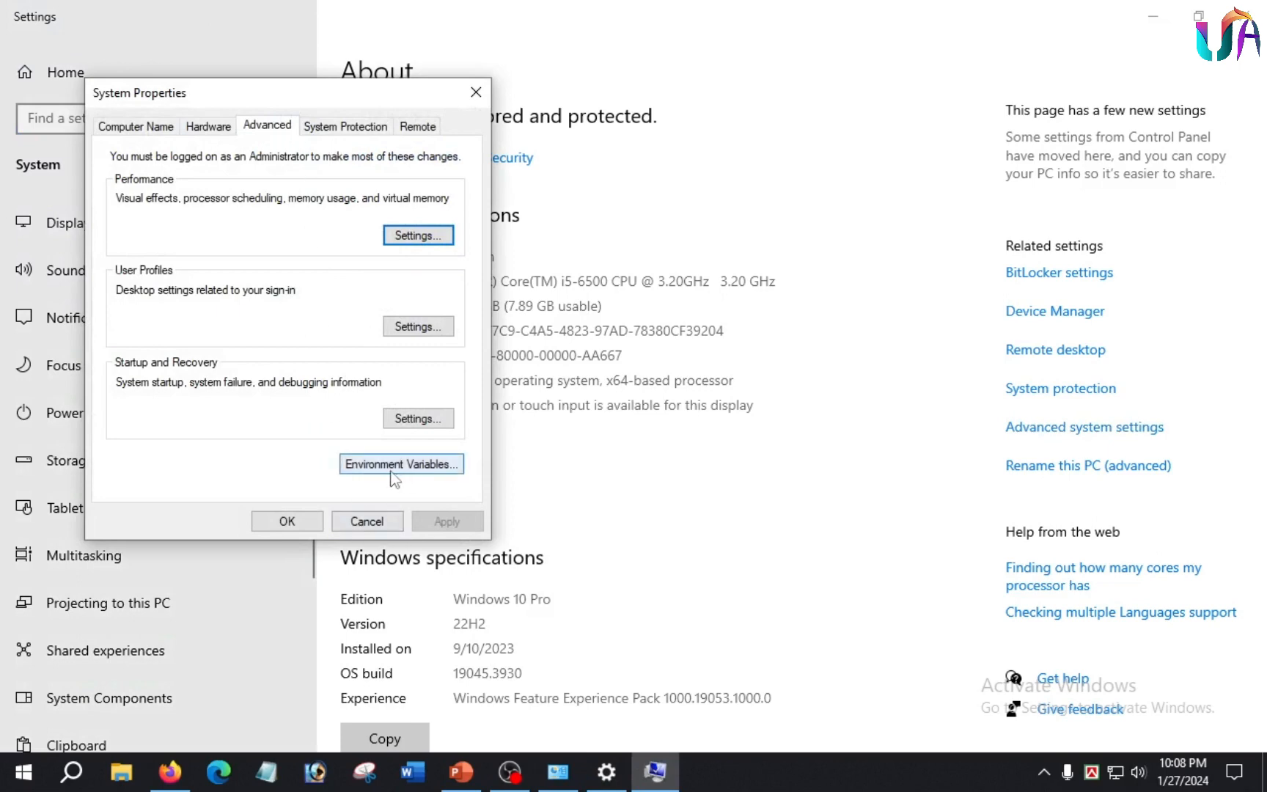
left_click(423, 468)
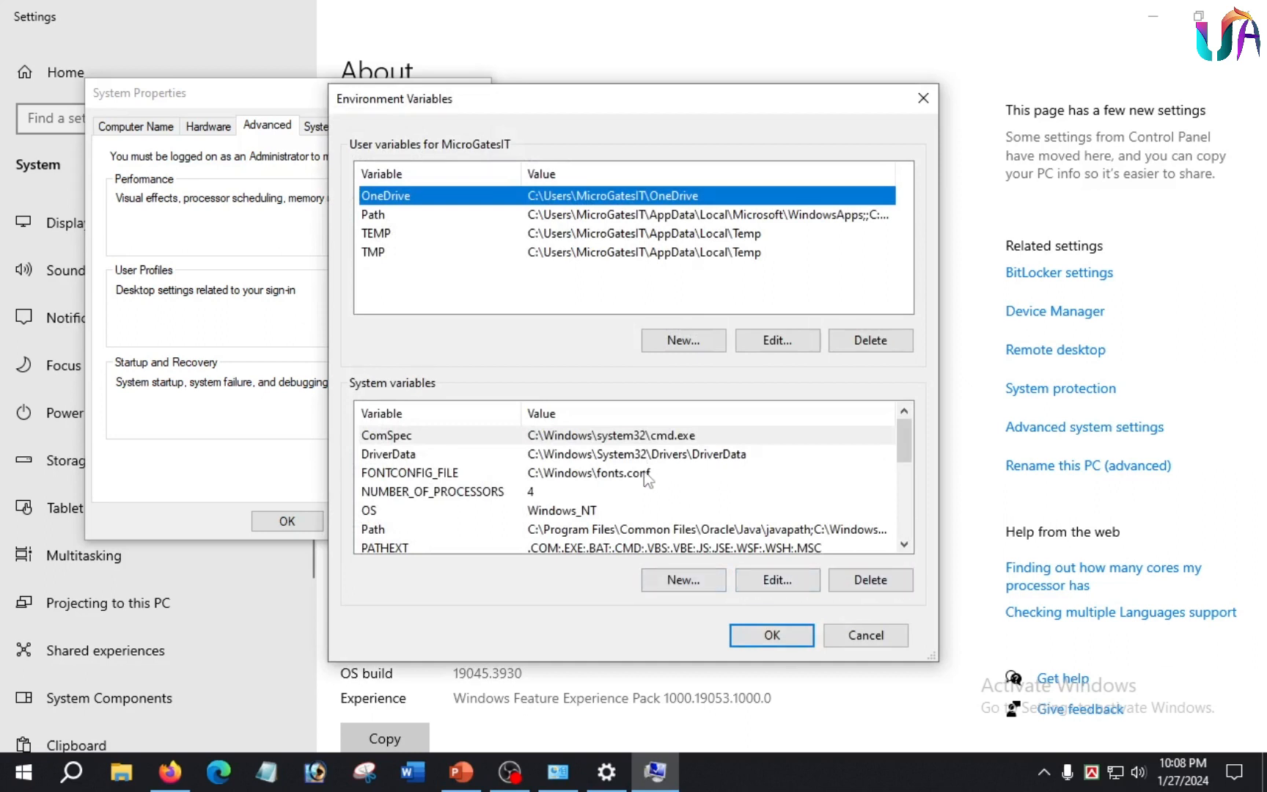
- Start a new system variable and name it java_home
left_click(666, 577)
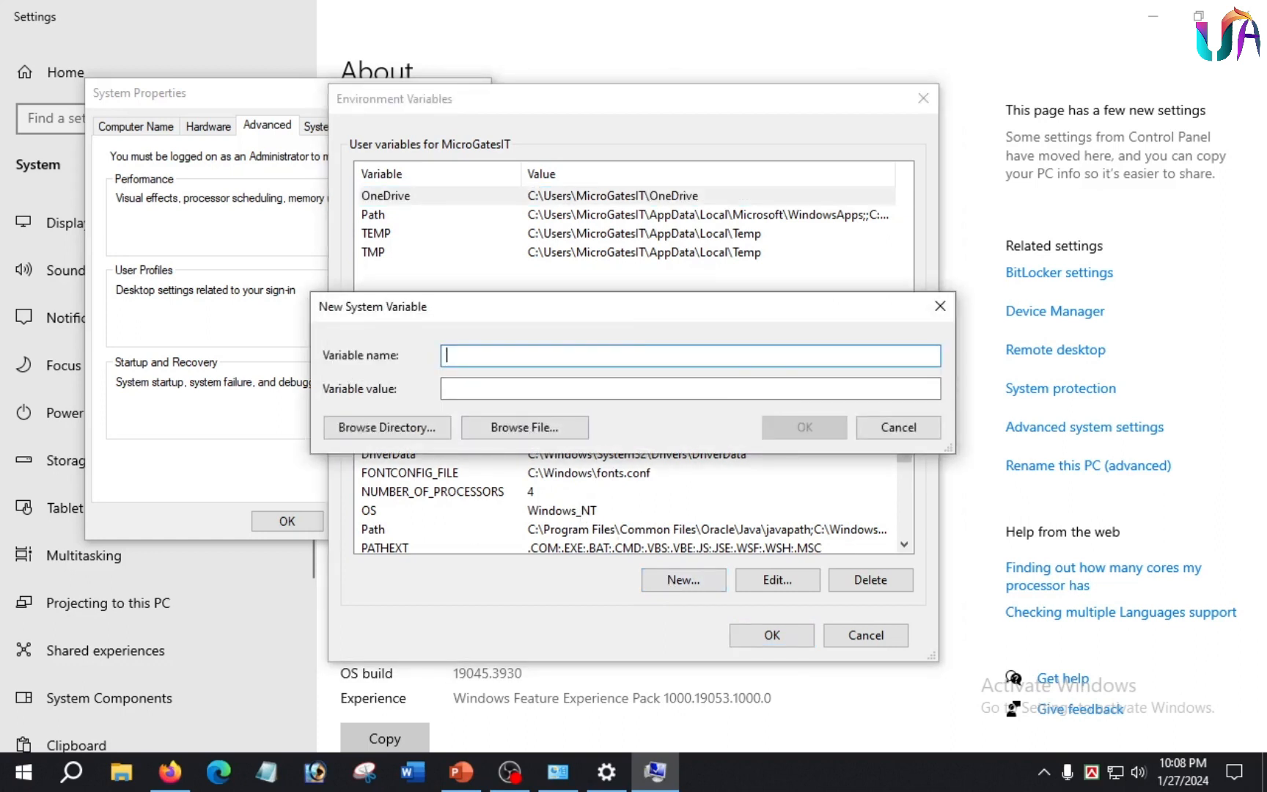
type("java_")
type("home")
left_click(490, 393)
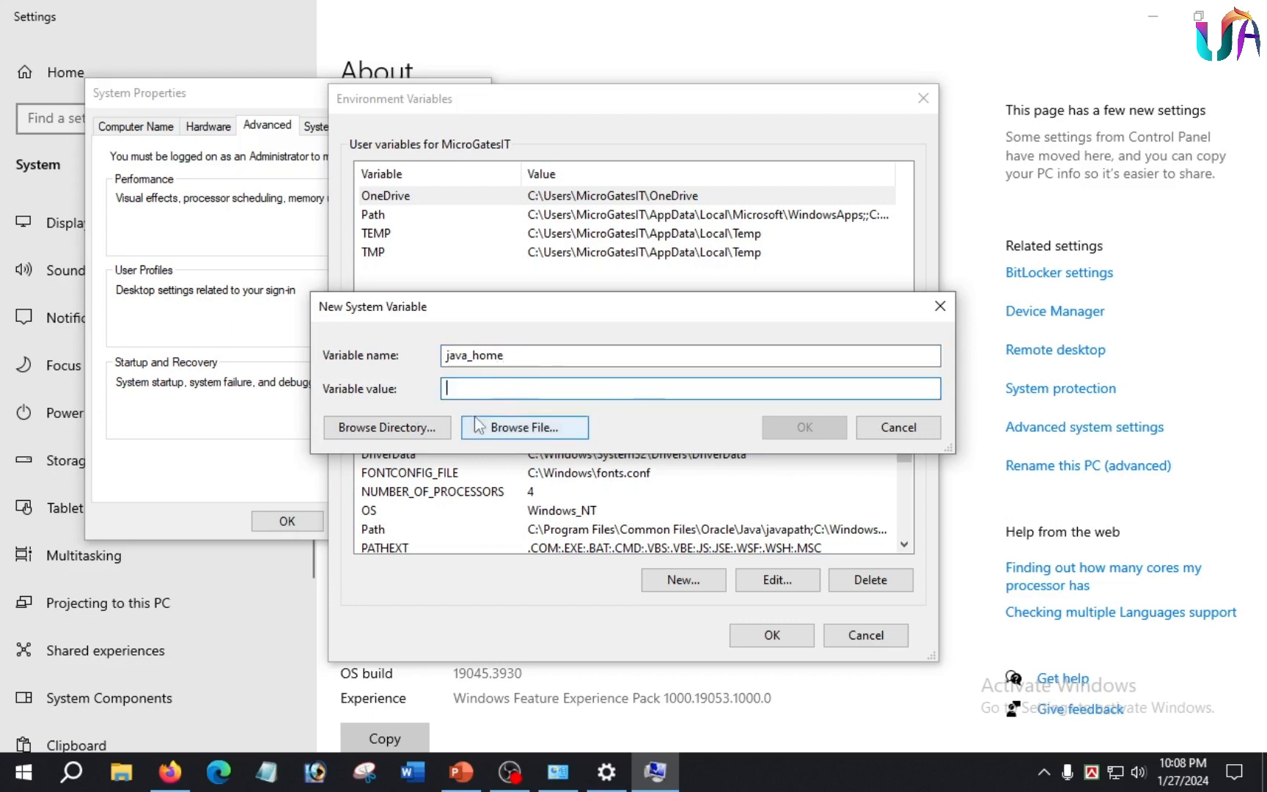
- Switch to File Explorer, browse to C:\Program Files\Java\jdk-21 and copy the folder's path
left_click(121, 779)
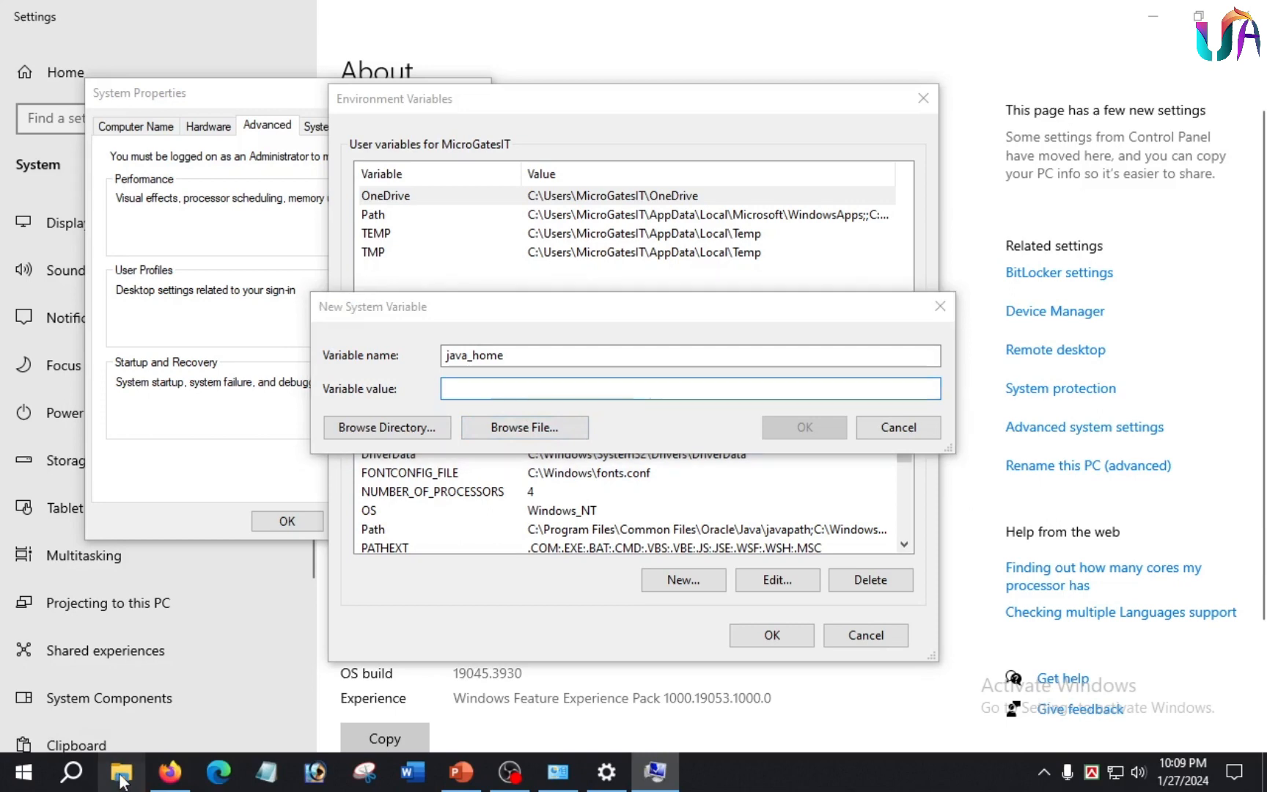
scroll(68, 590, "down", 2)
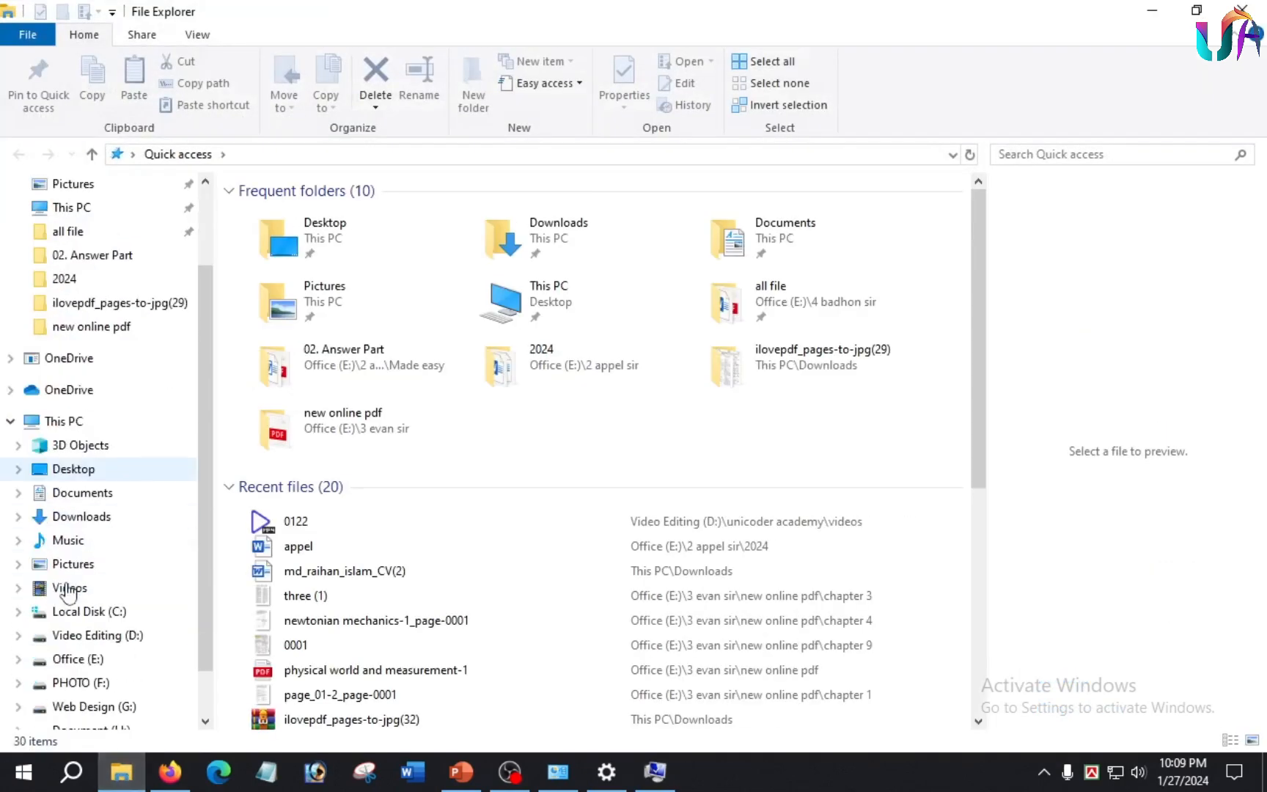
left_click(78, 422)
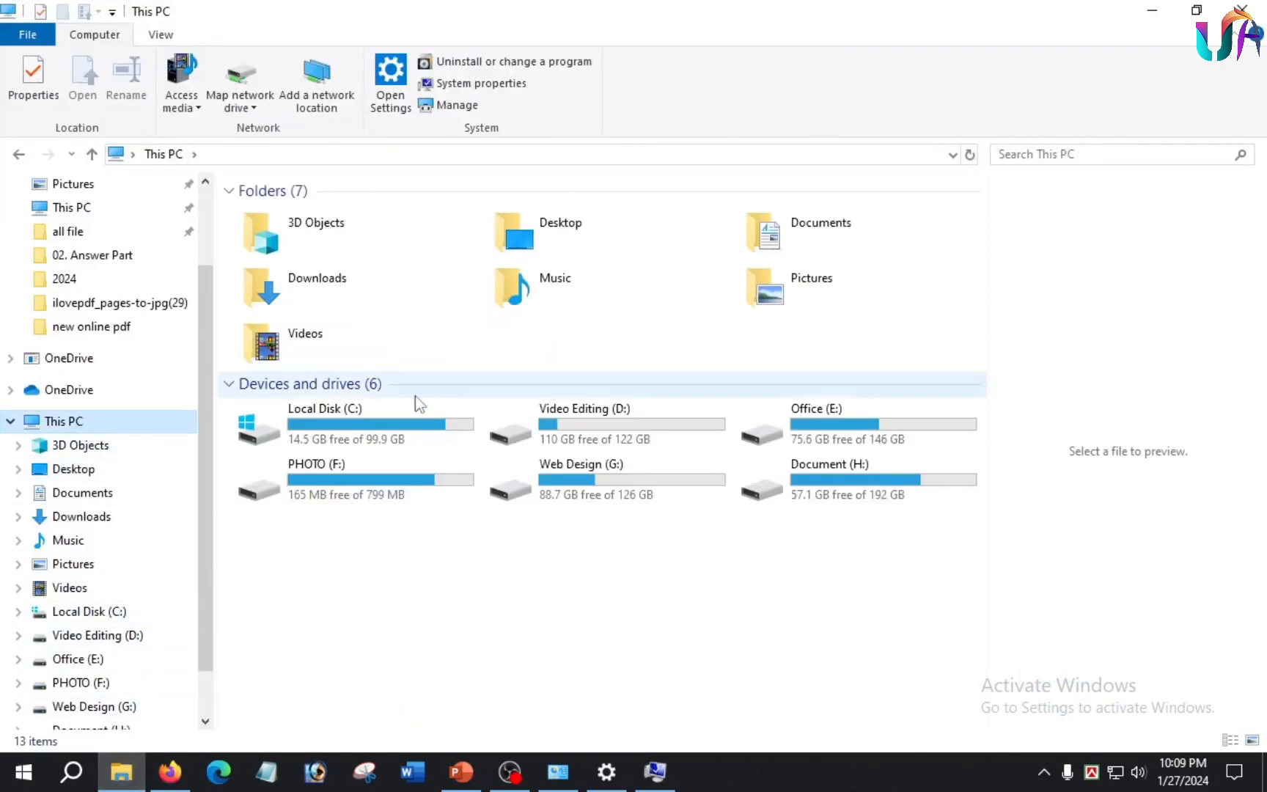
double_click(331, 425)
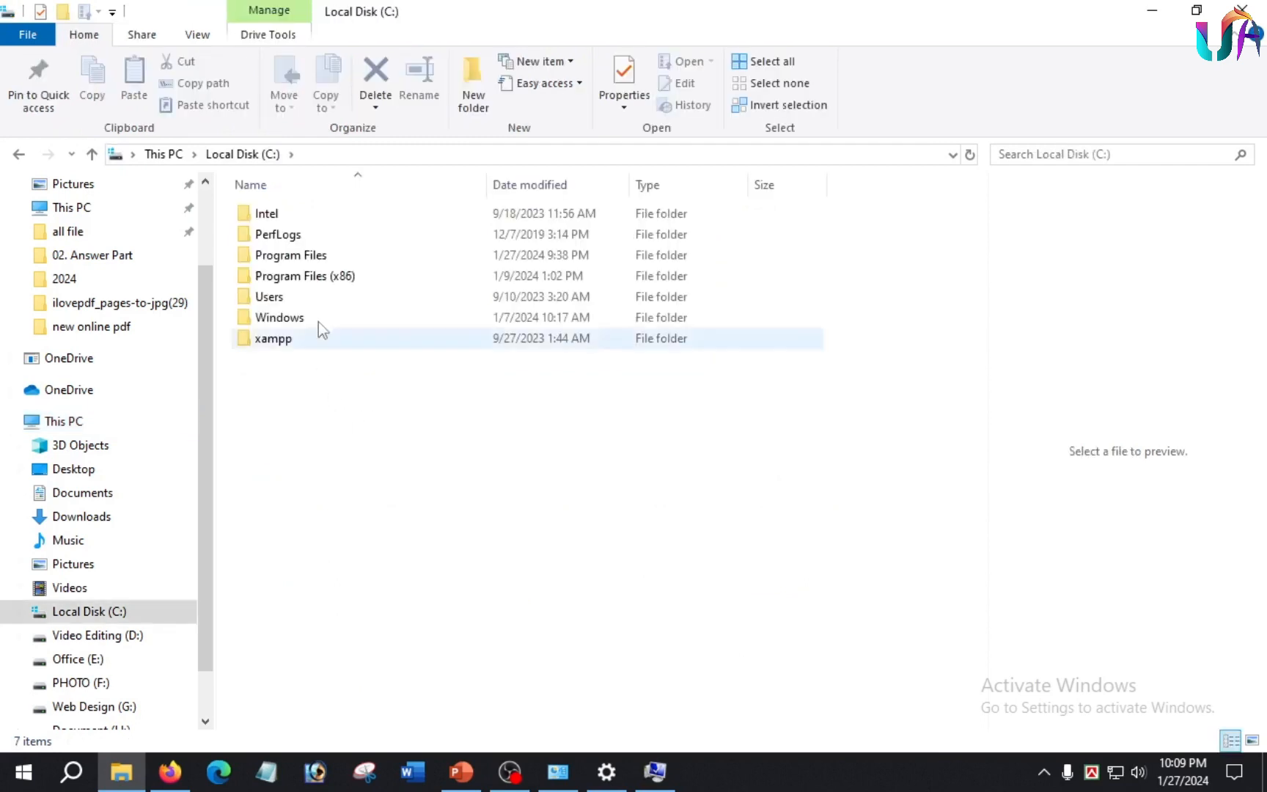
double_click(325, 256)
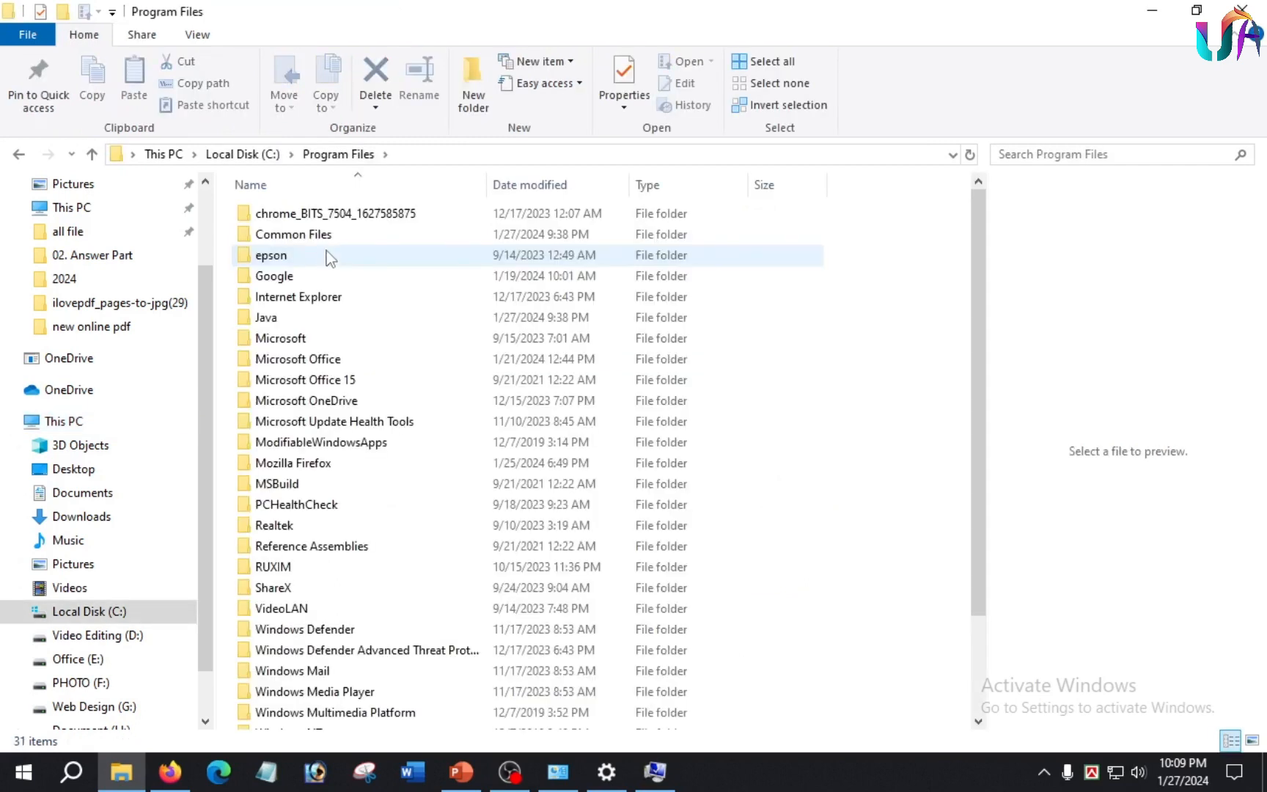
left_click(308, 317)
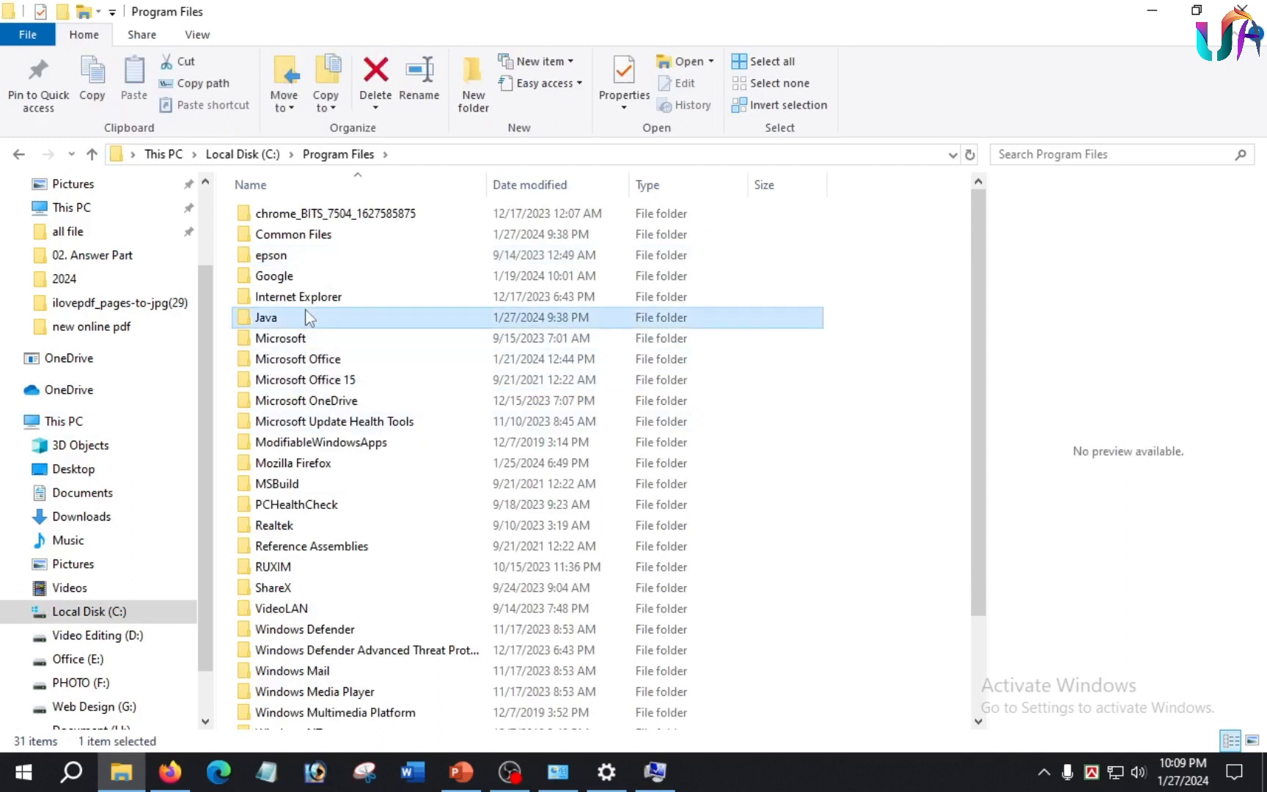
double_click(308, 317)
double_click(303, 213)
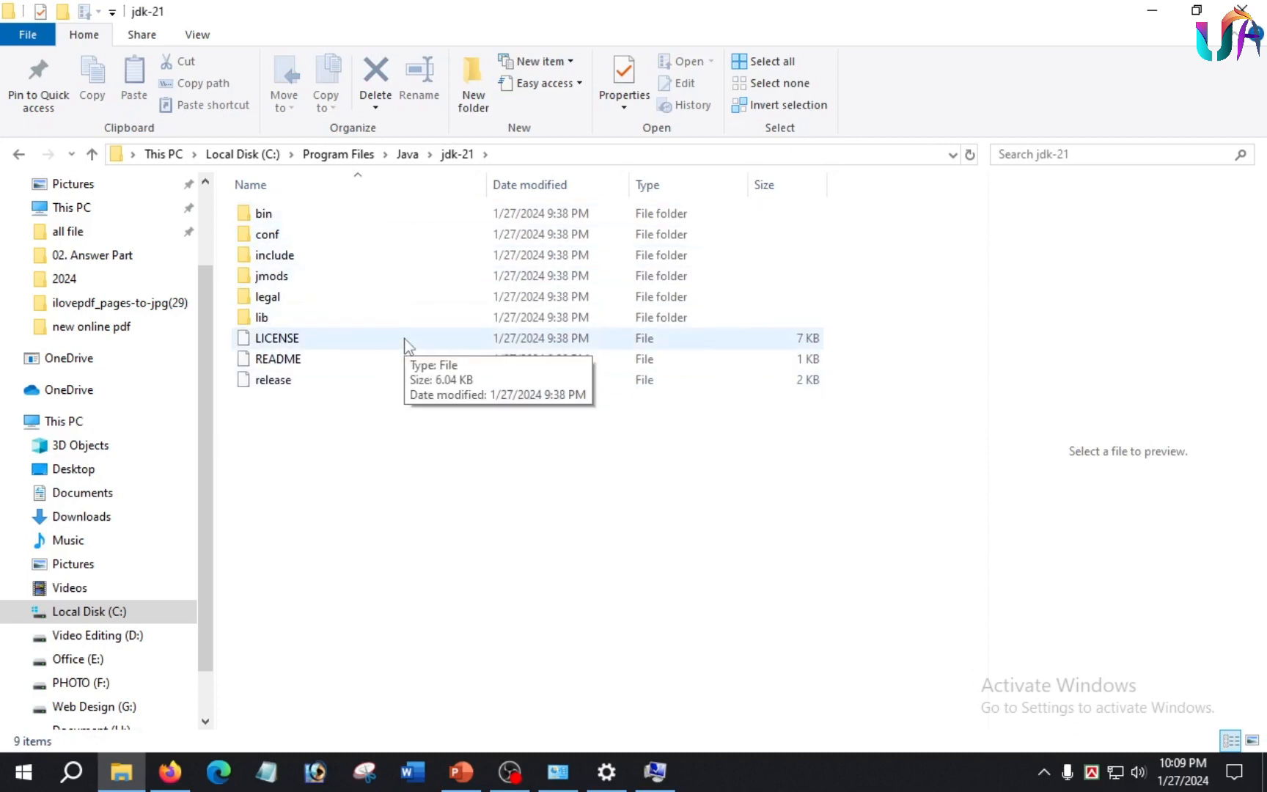
left_click(547, 153)
key("ctrl+c")
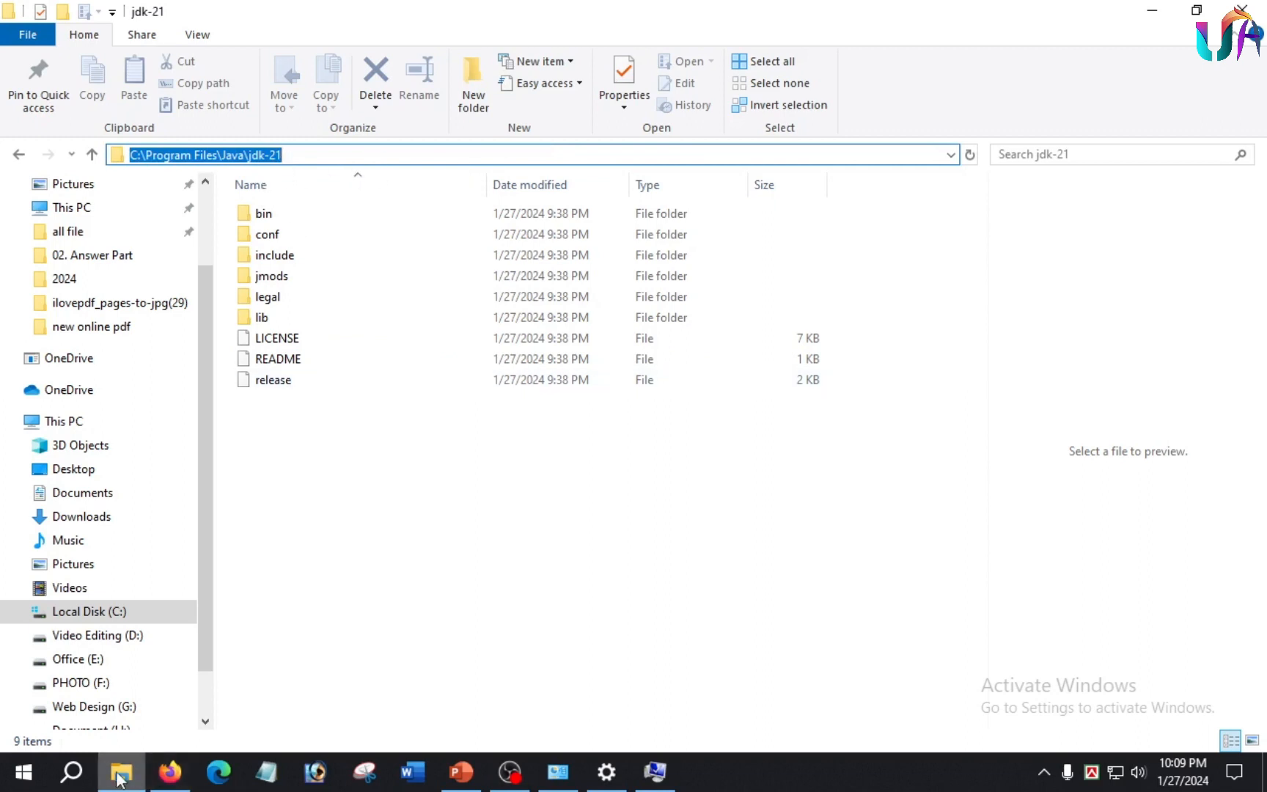
- Return to the new system variable, set its value to C:\Program Files\Java\jdk-21 and save it
left_click(654, 771)
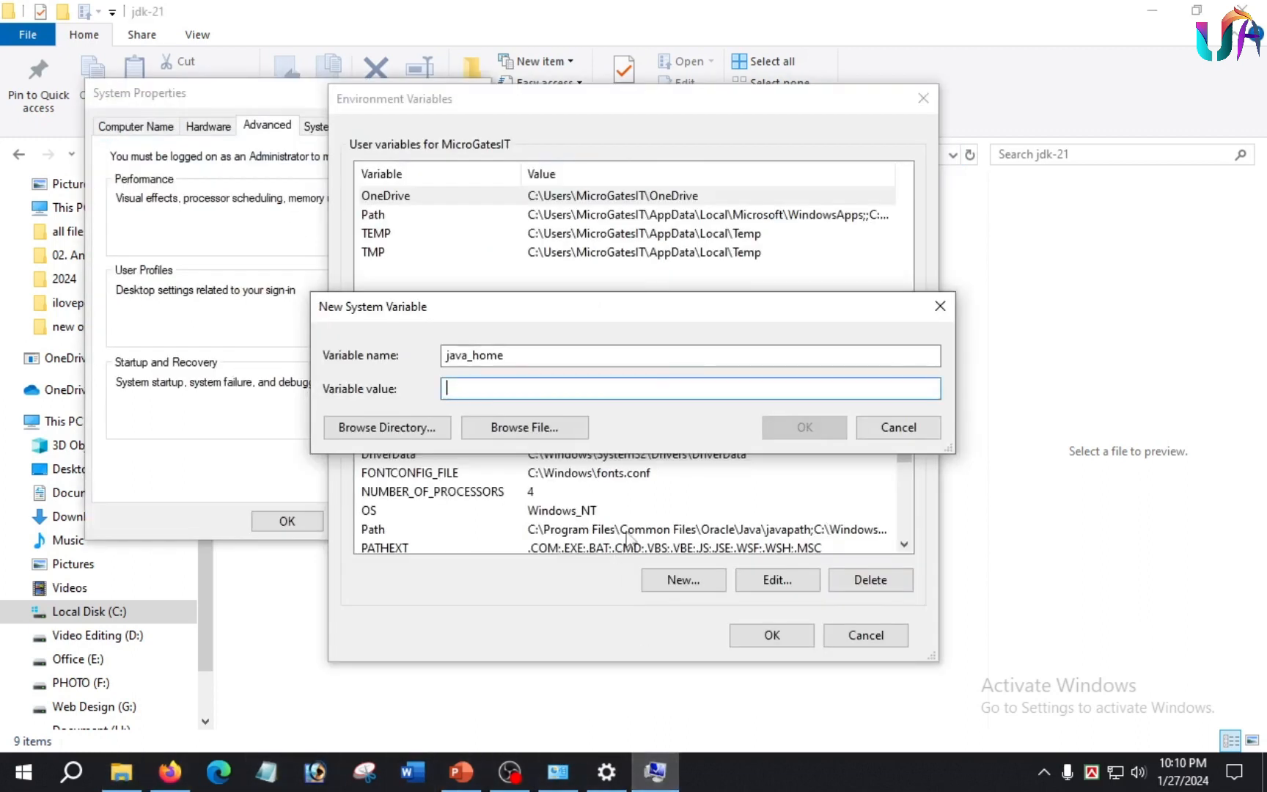
key("ctrl+v")
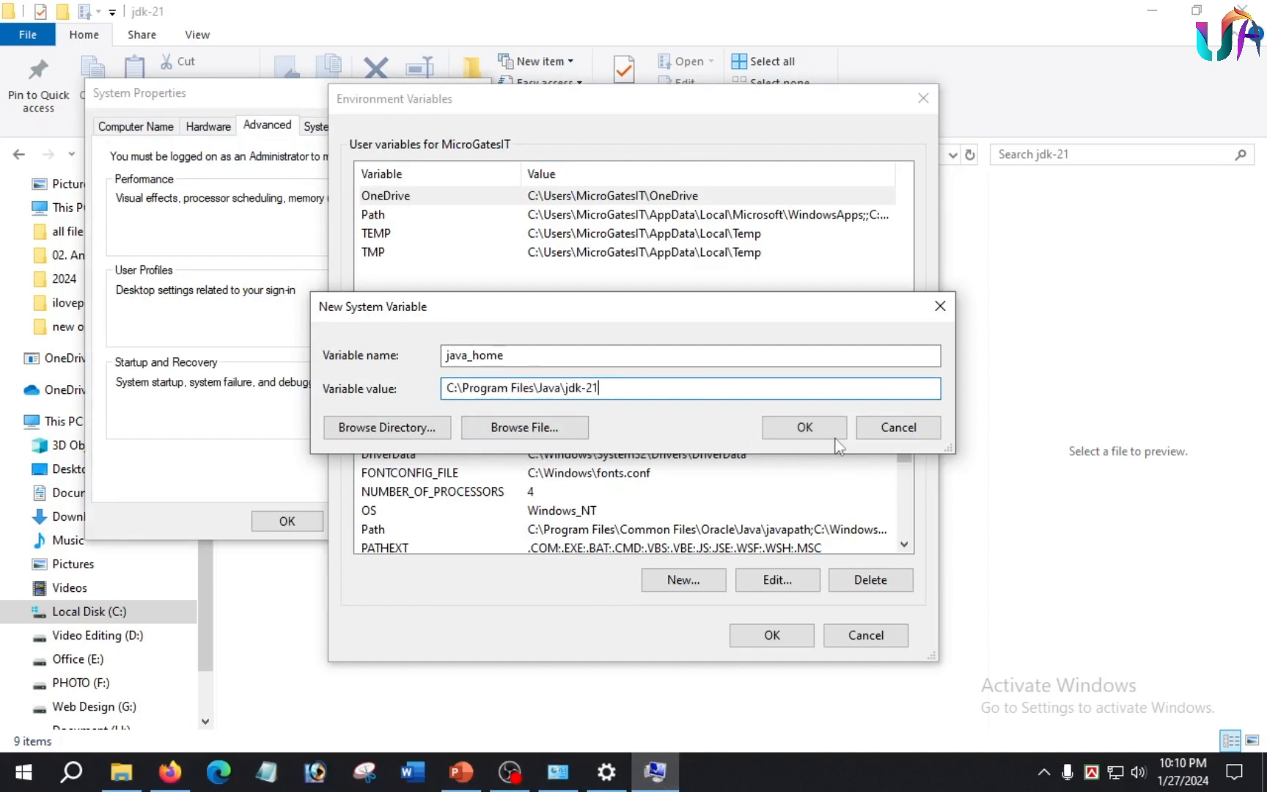
left_click(805, 428)
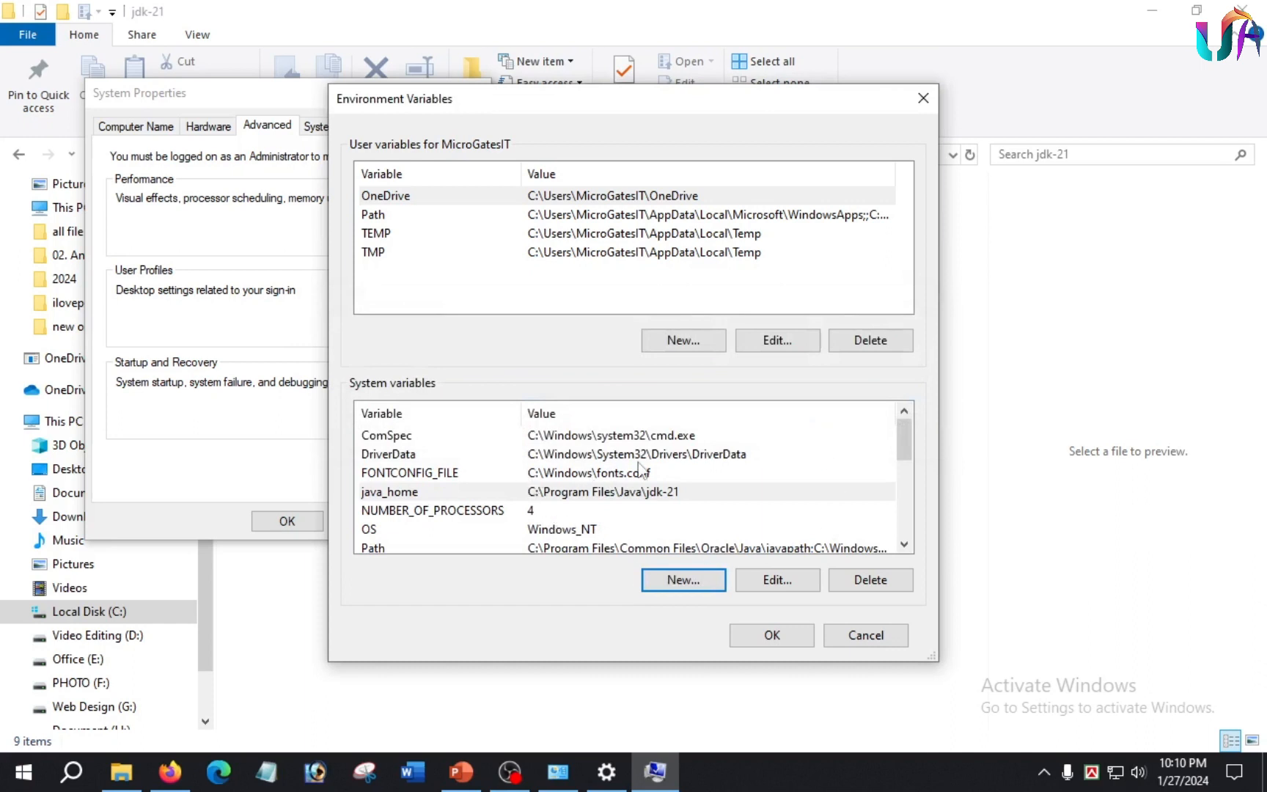
- Open the Path system variable for editing and start a new entry in its list
scroll(643, 469, "down", 2)
scroll(429, 484, "up", 2)
left_click_drag(913, 447, 914, 460)
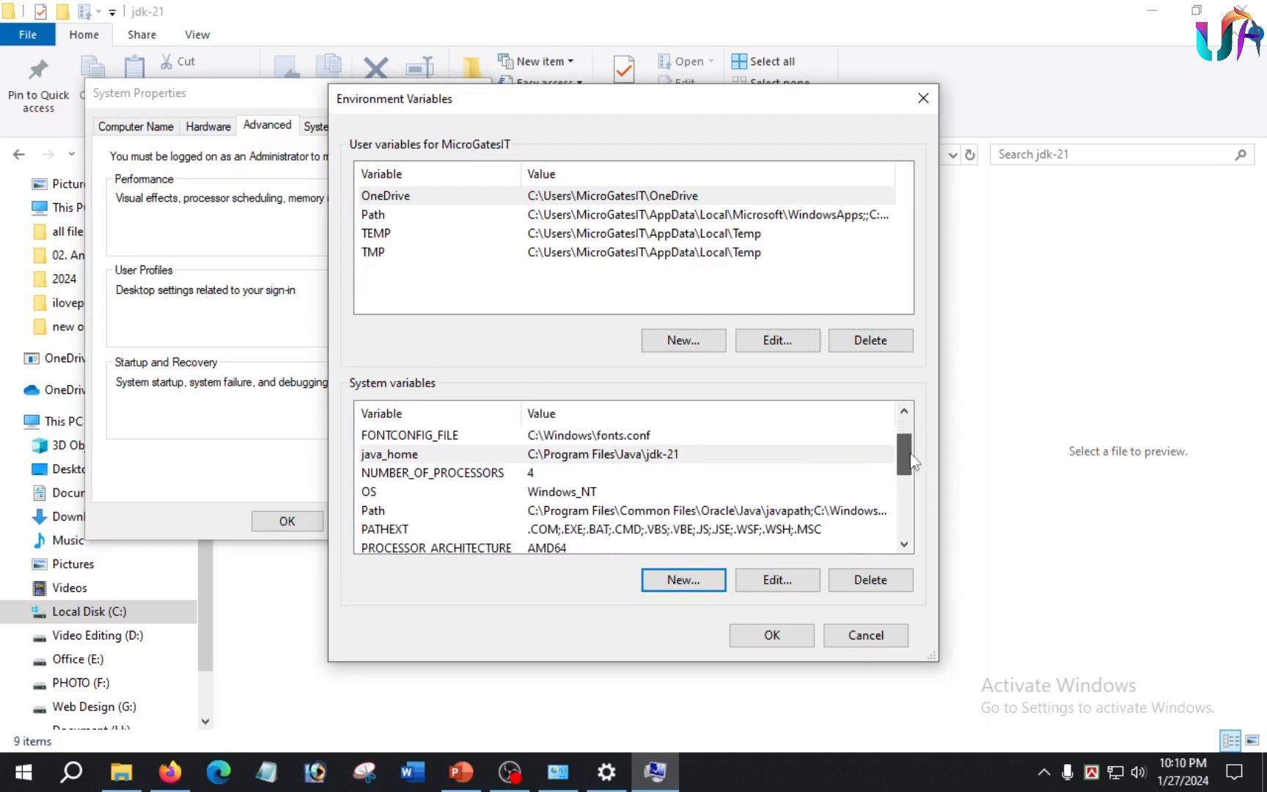
left_click(412, 512)
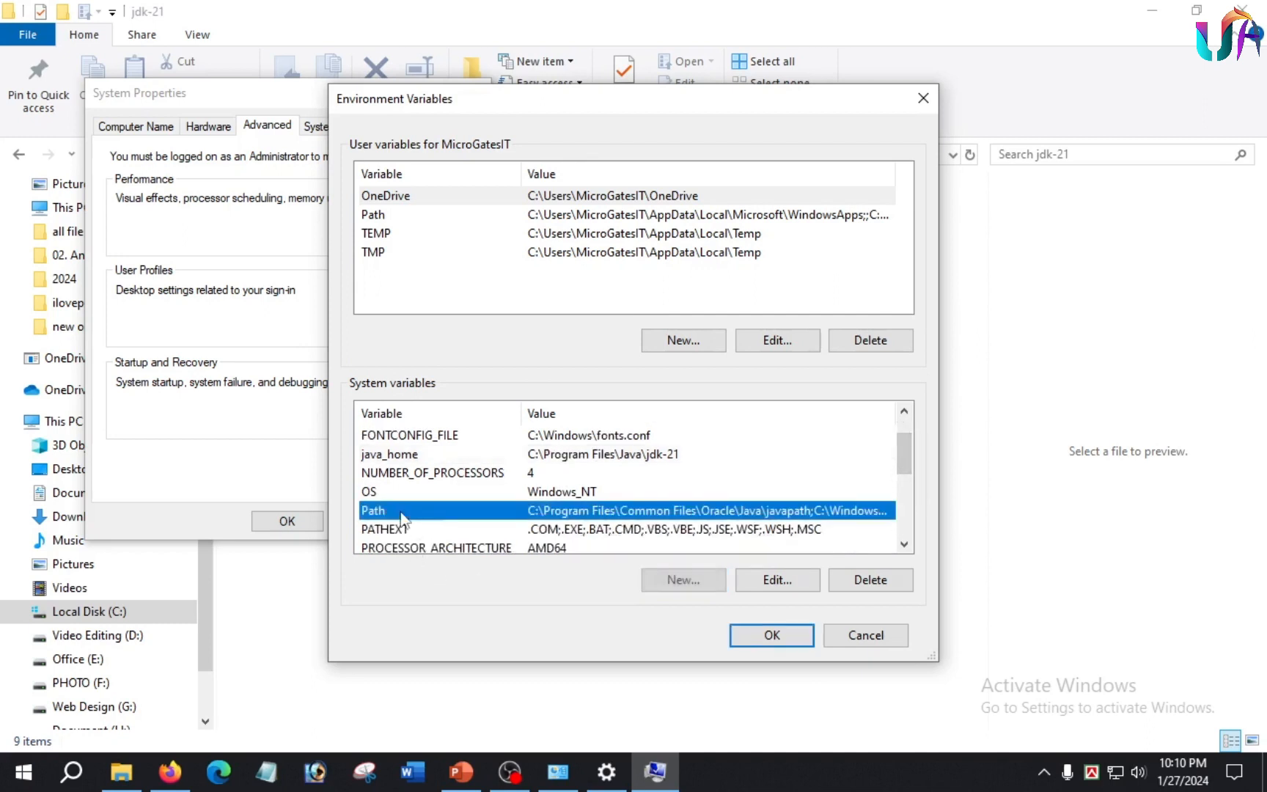
left_click(774, 581)
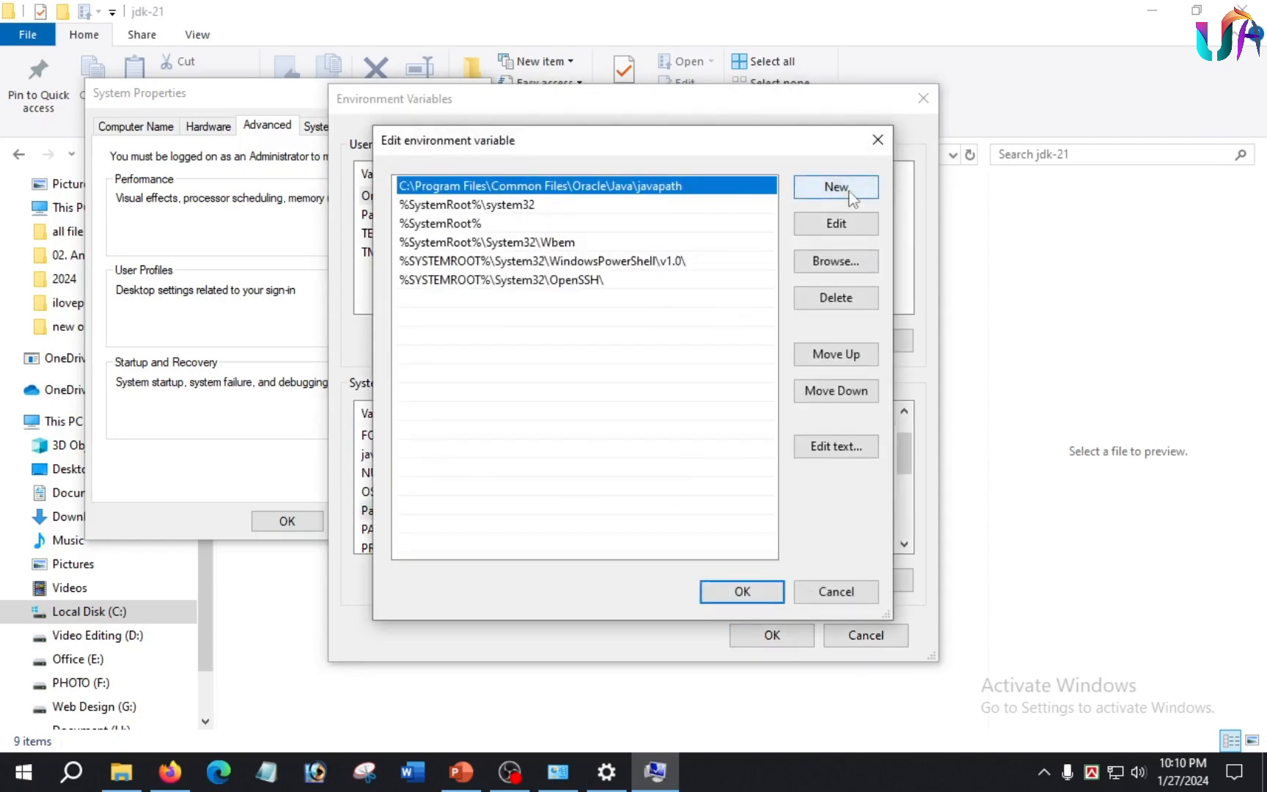
left_click(849, 192)
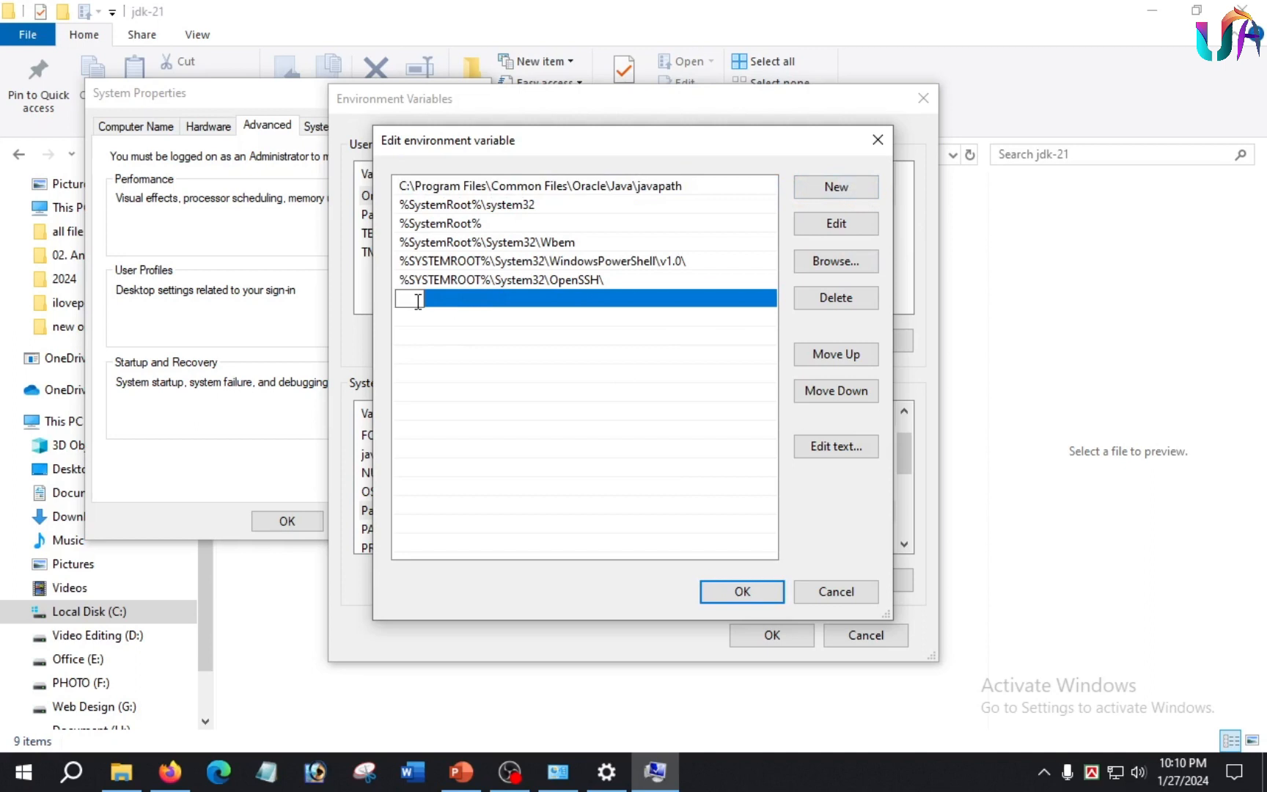
- Switch to File Explorer, open the bin folder inside jdk-21 and copy its path
left_click(123, 772)
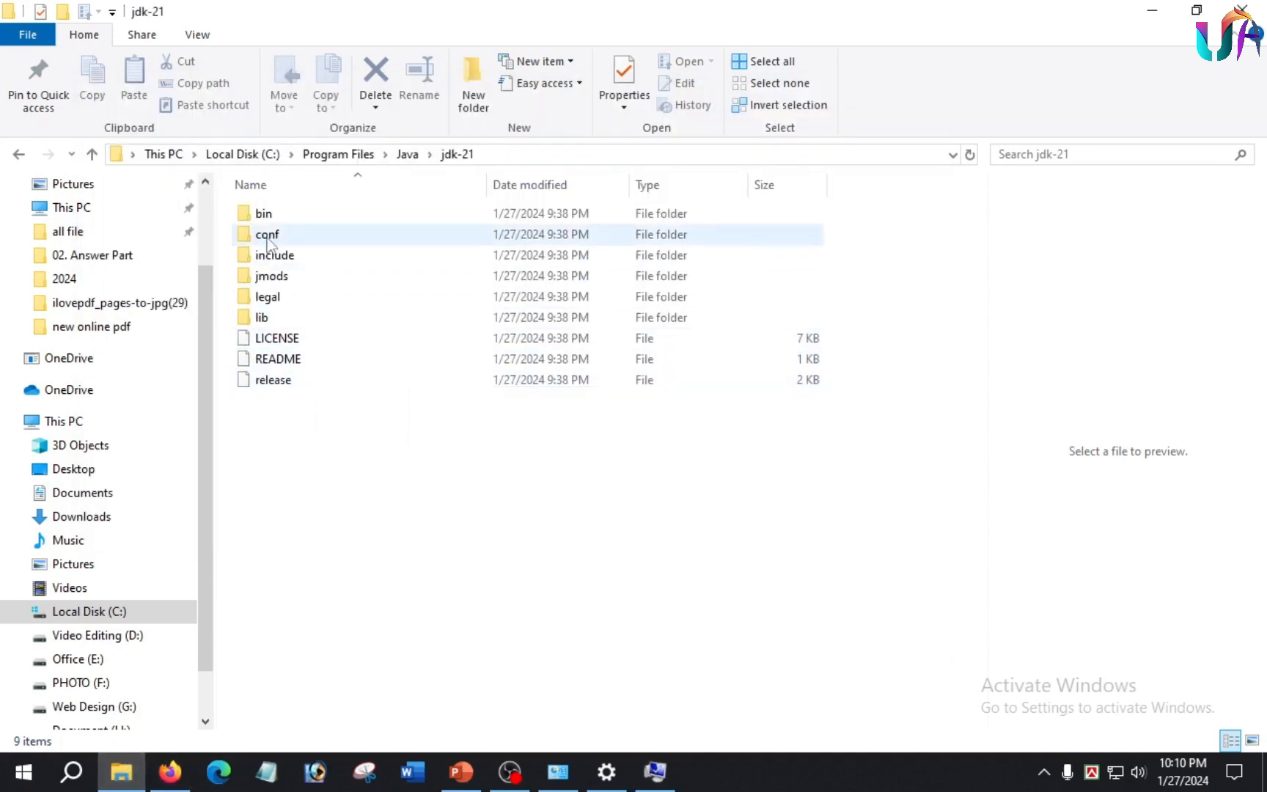
double_click(284, 215)
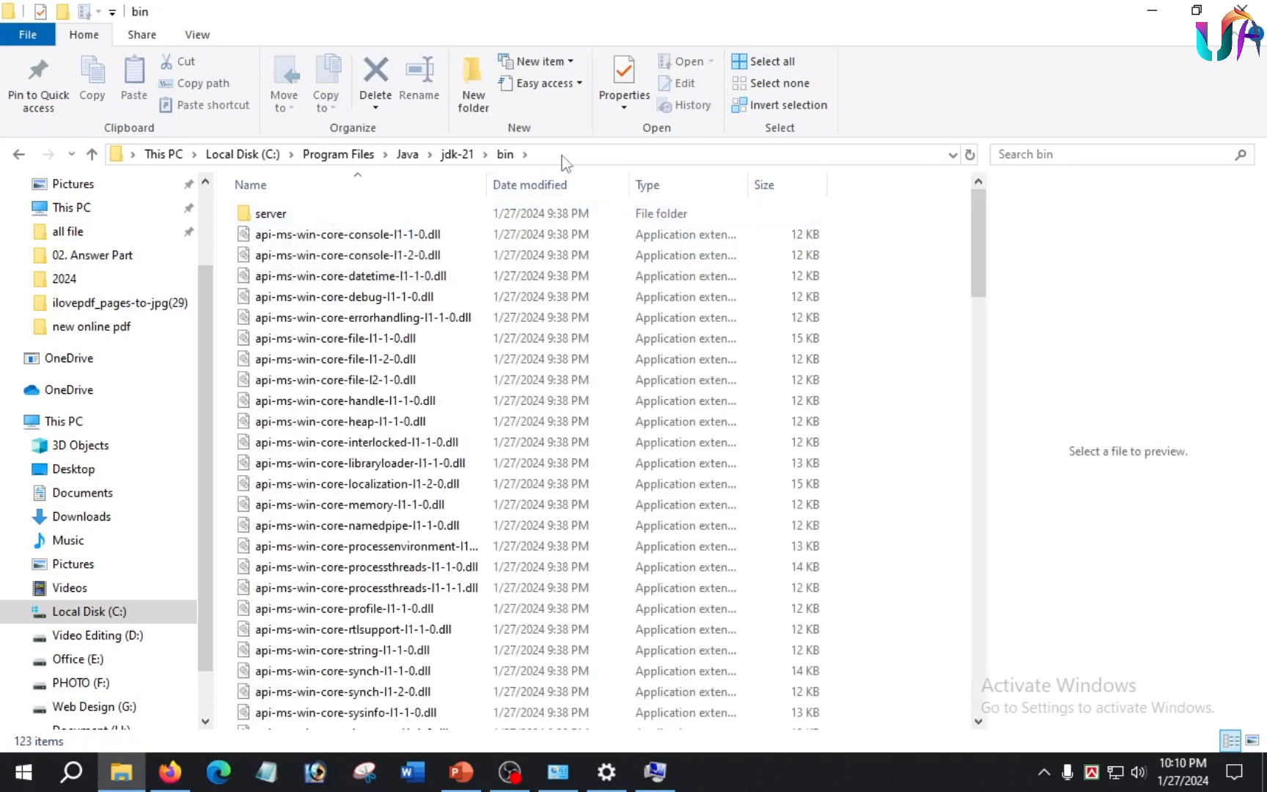
left_click(564, 155)
key("ctrl+c")
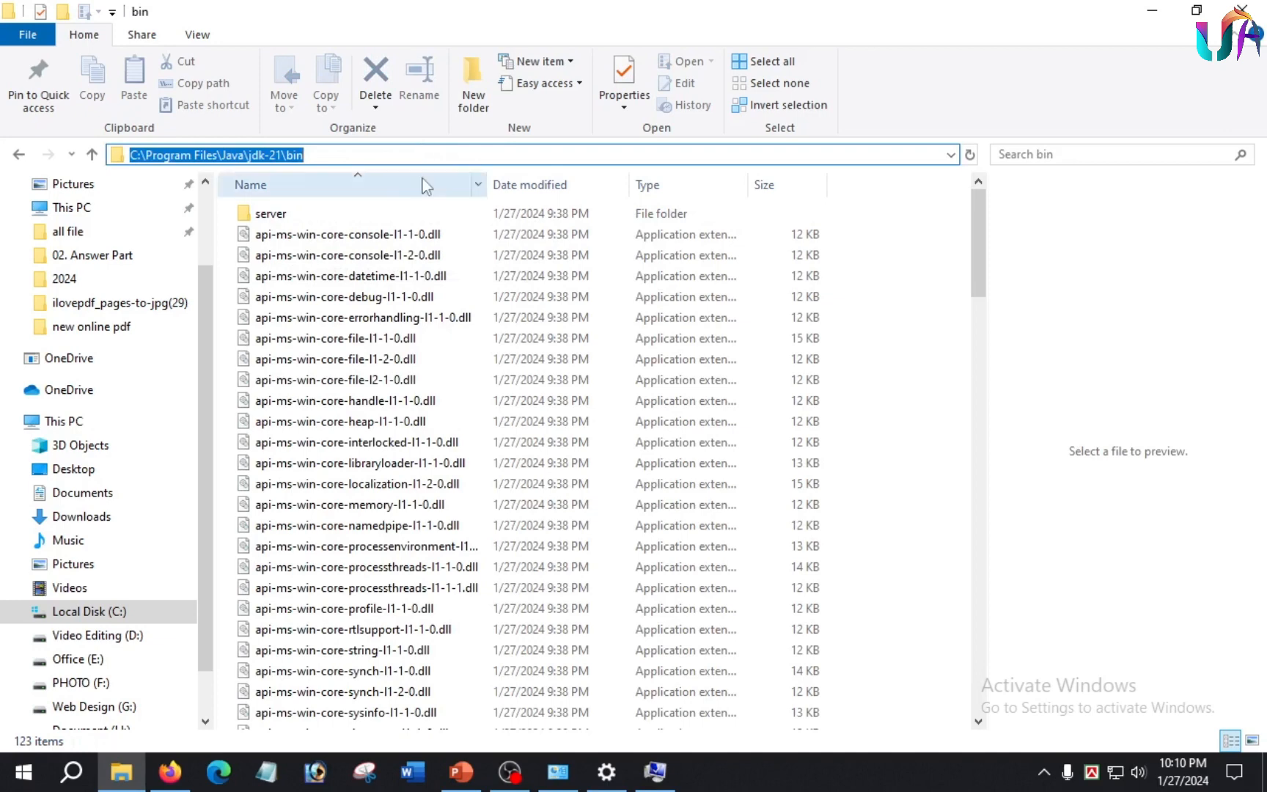
- Return to the Path variable editor and add C:\Program Files\Java\jdk-21\bin as a new entry
left_click(655, 771)
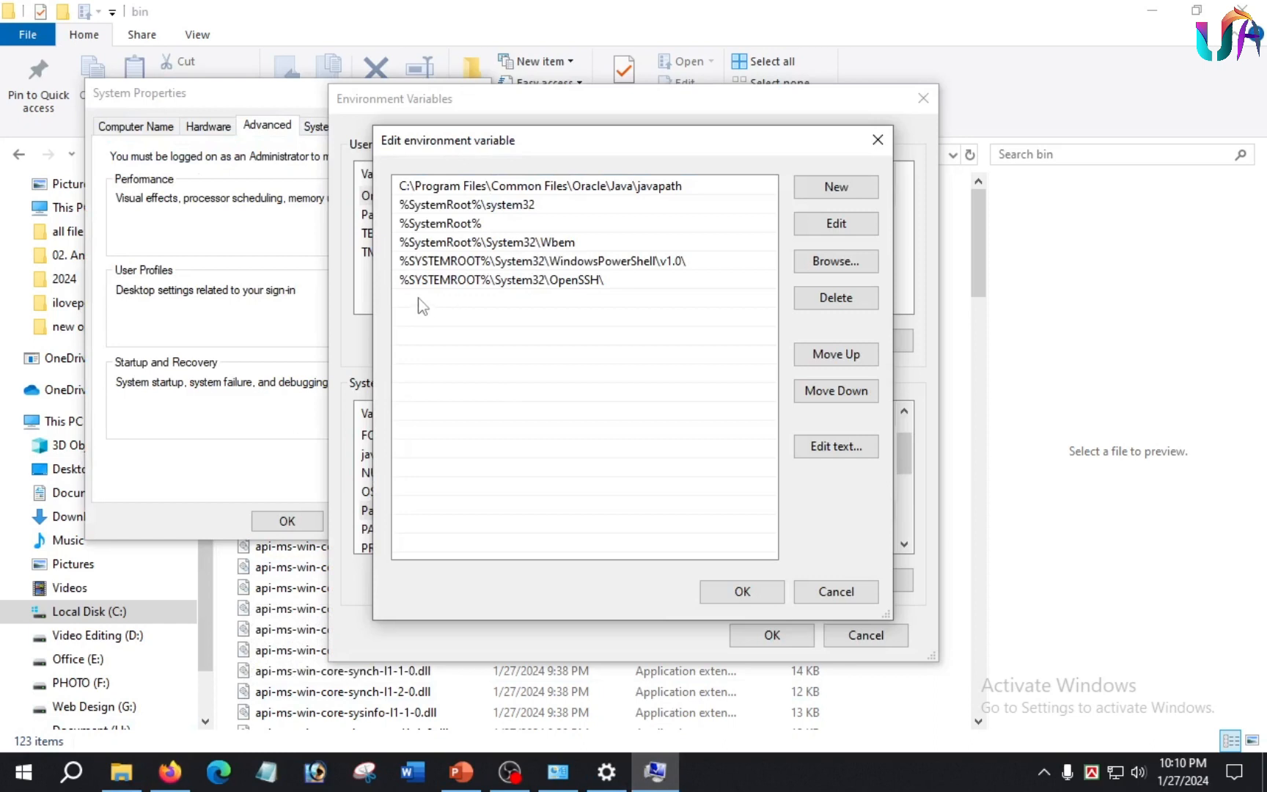
left_click(836, 187)
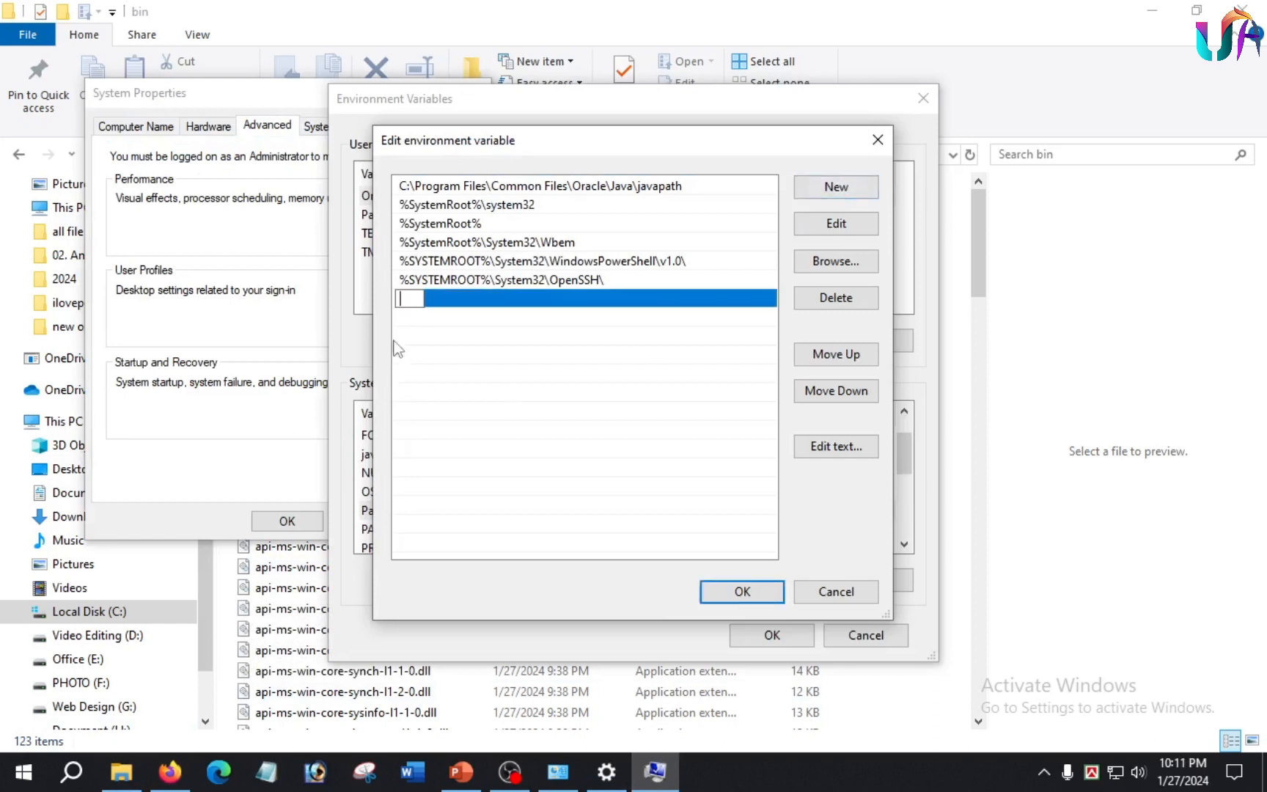
key("ctrl+v")
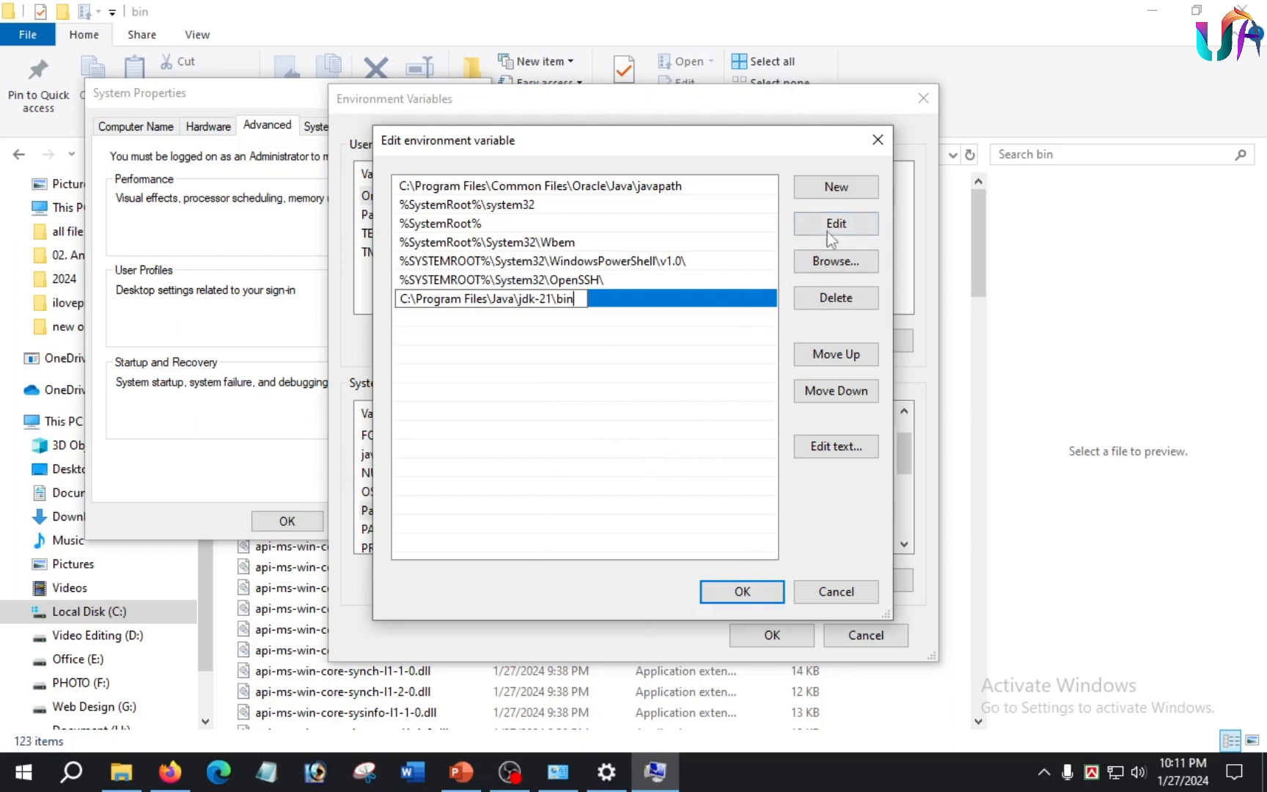
left_click(838, 189)
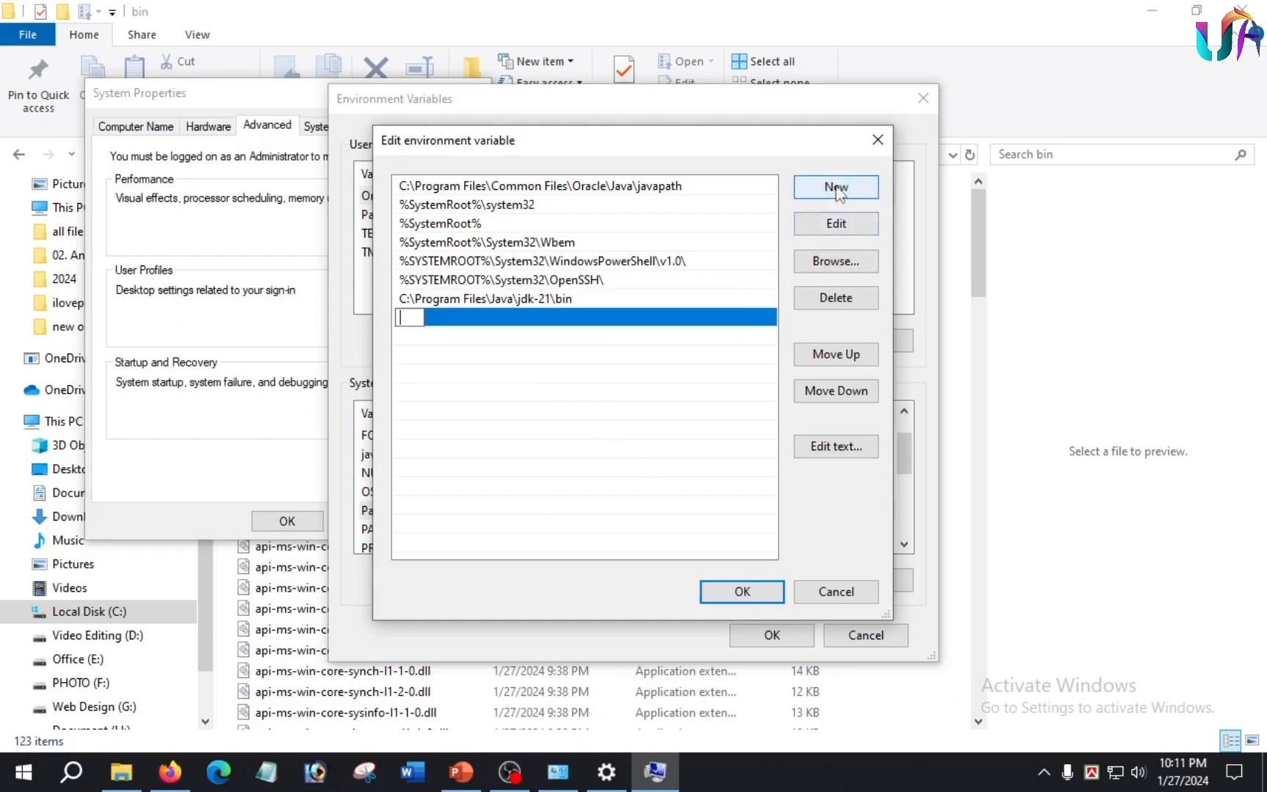
- In File Explorer, browse to C:\Program Files\Common Files\Oracle\Java\javapath and copy the folder's path
left_click(119, 776)
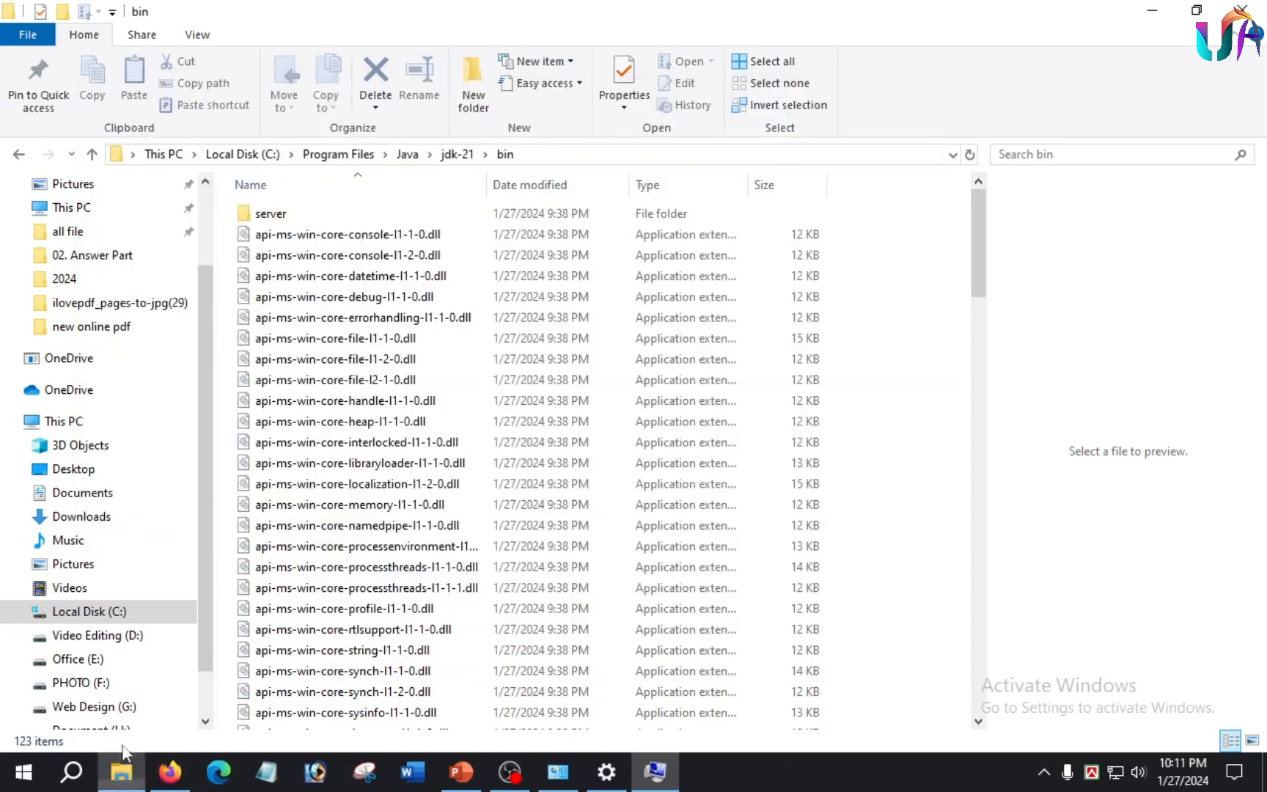
left_click(222, 156)
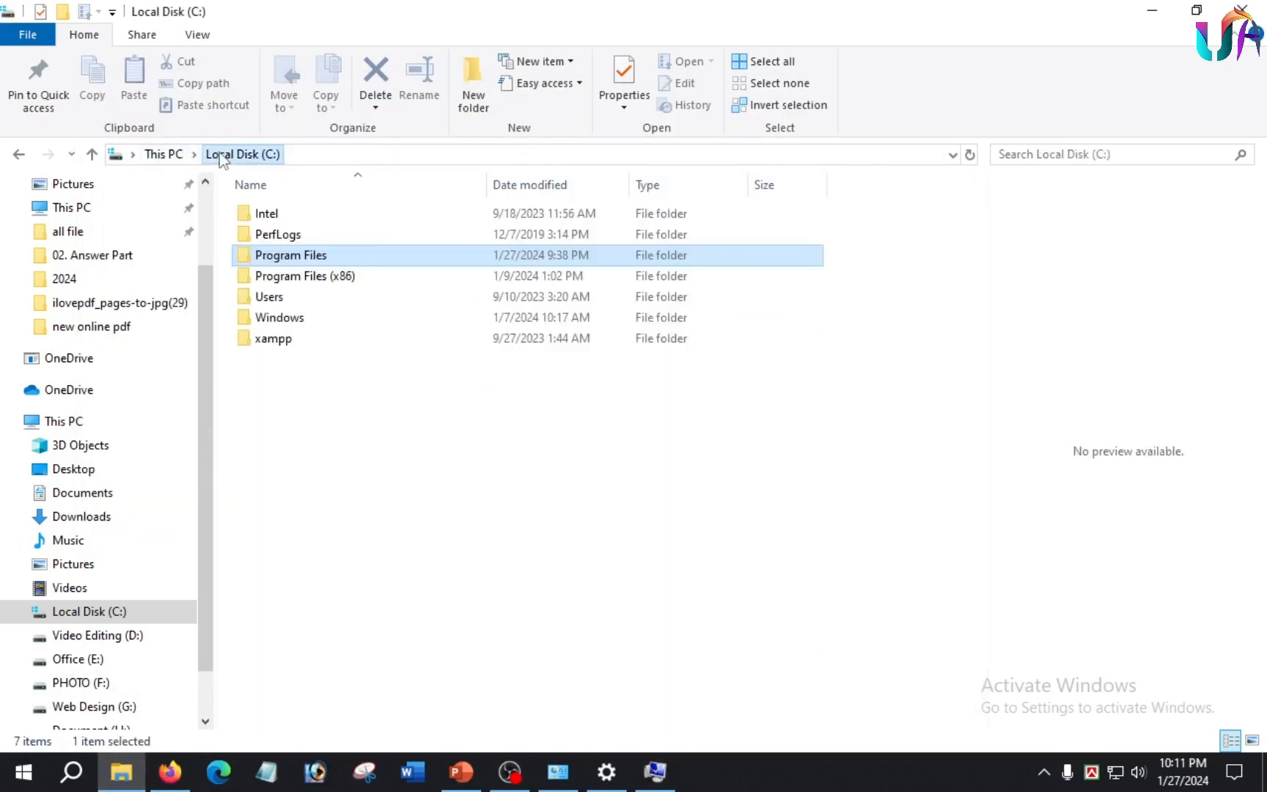
double_click(289, 258)
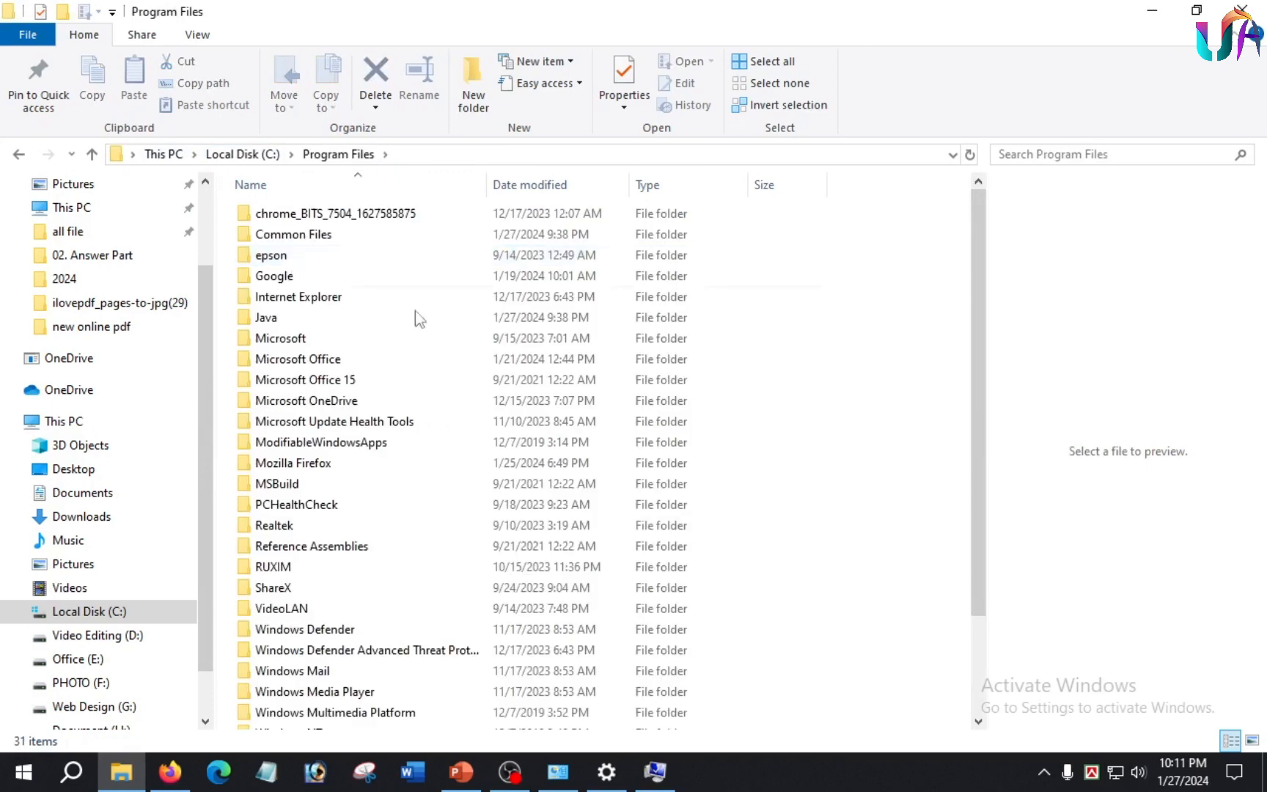
double_click(317, 235)
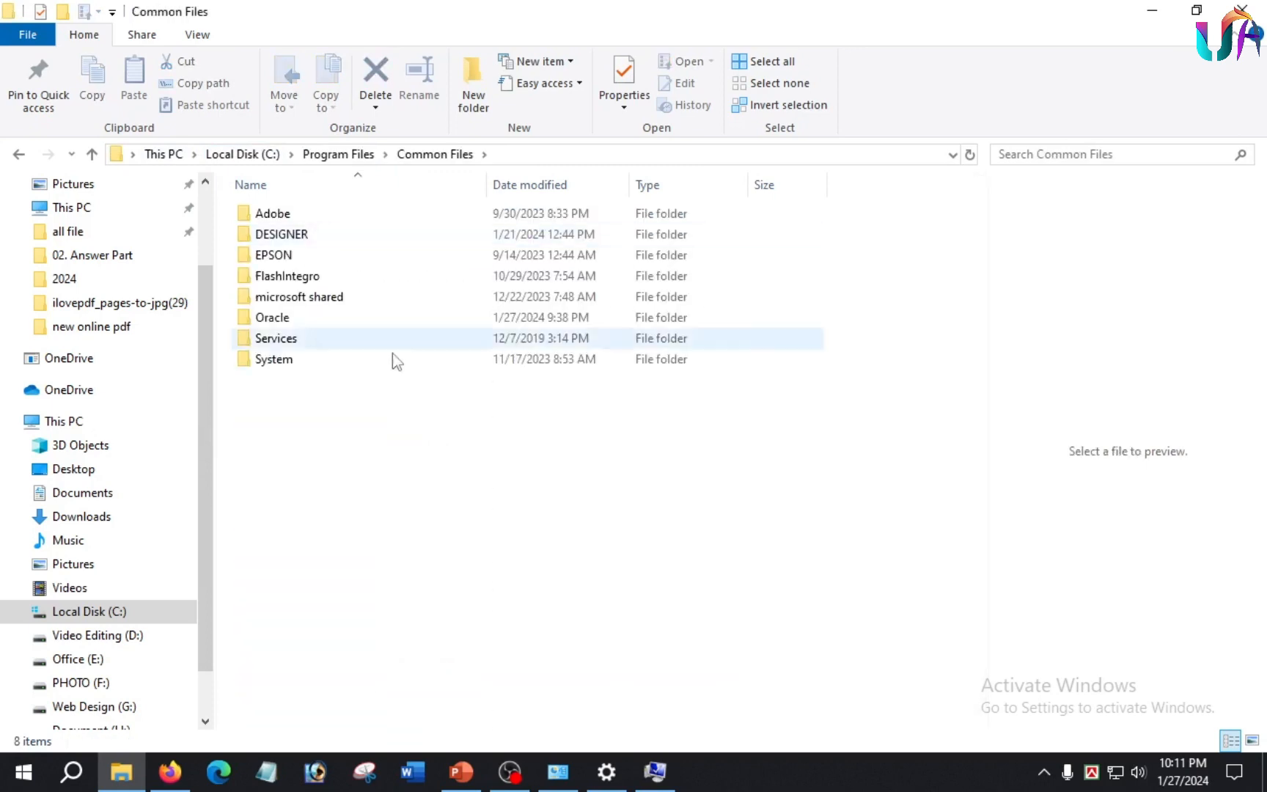
double_click(297, 319)
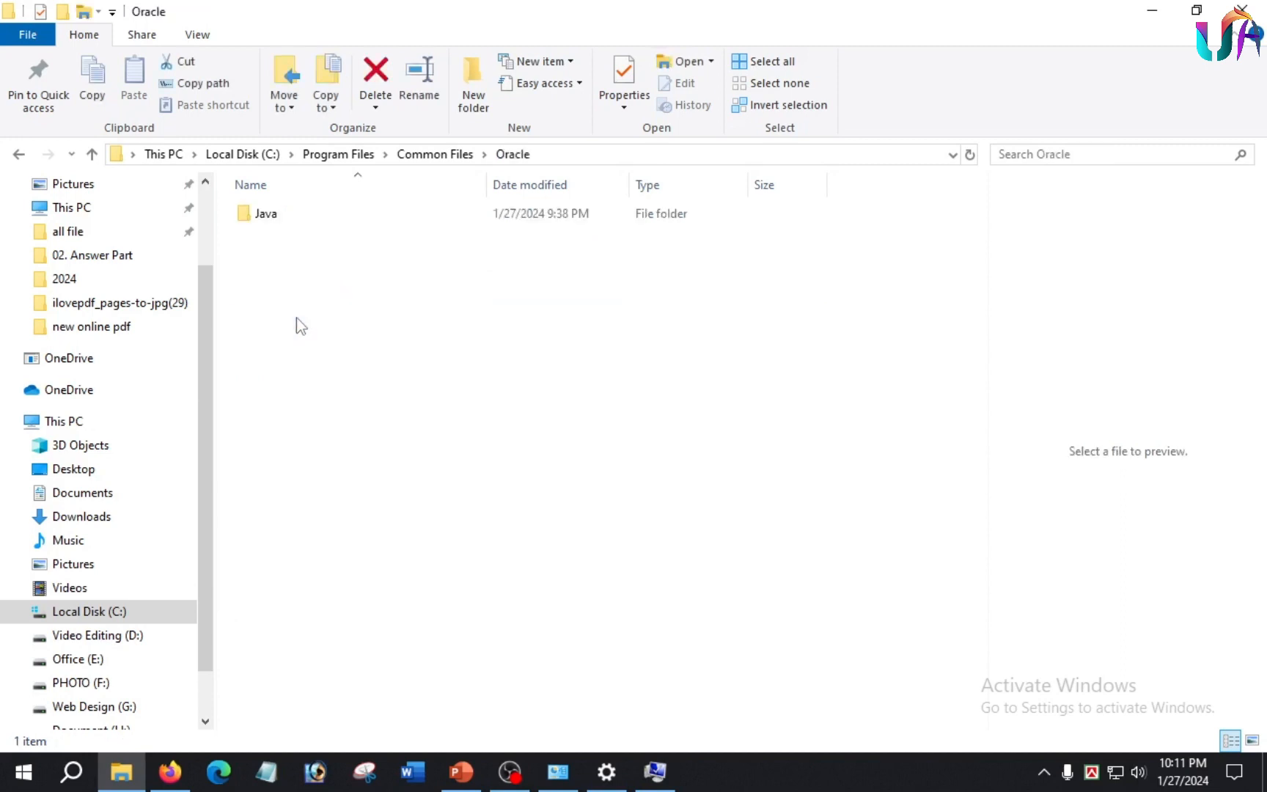
double_click(279, 218)
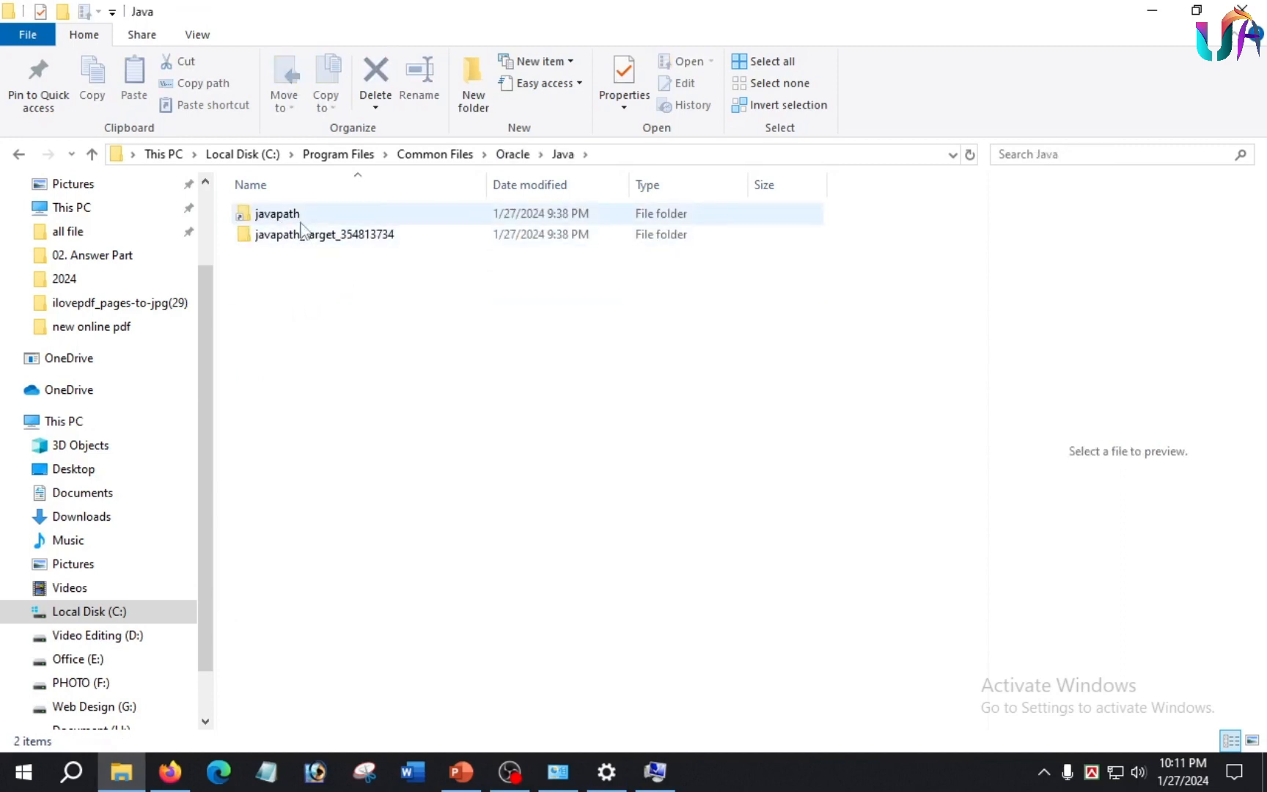
double_click(296, 216)
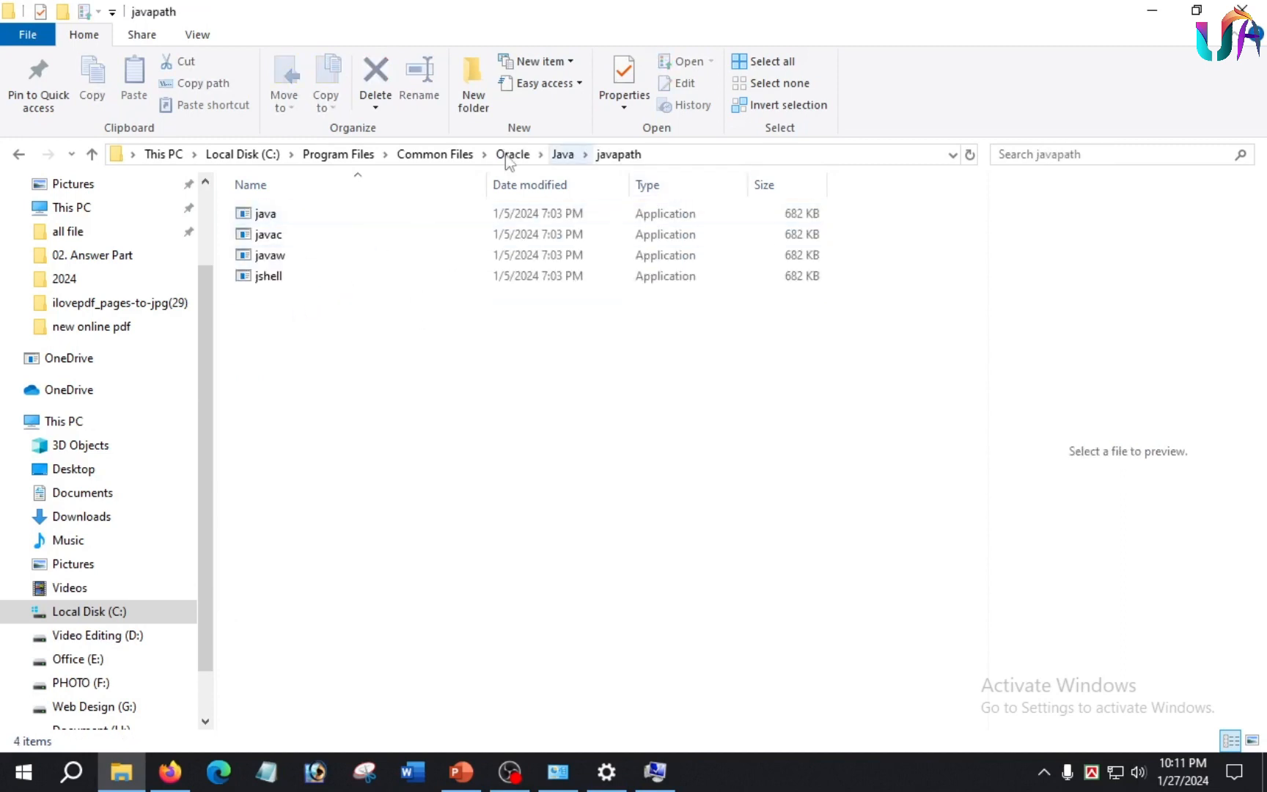
left_click(685, 154)
key("ctrl+c")
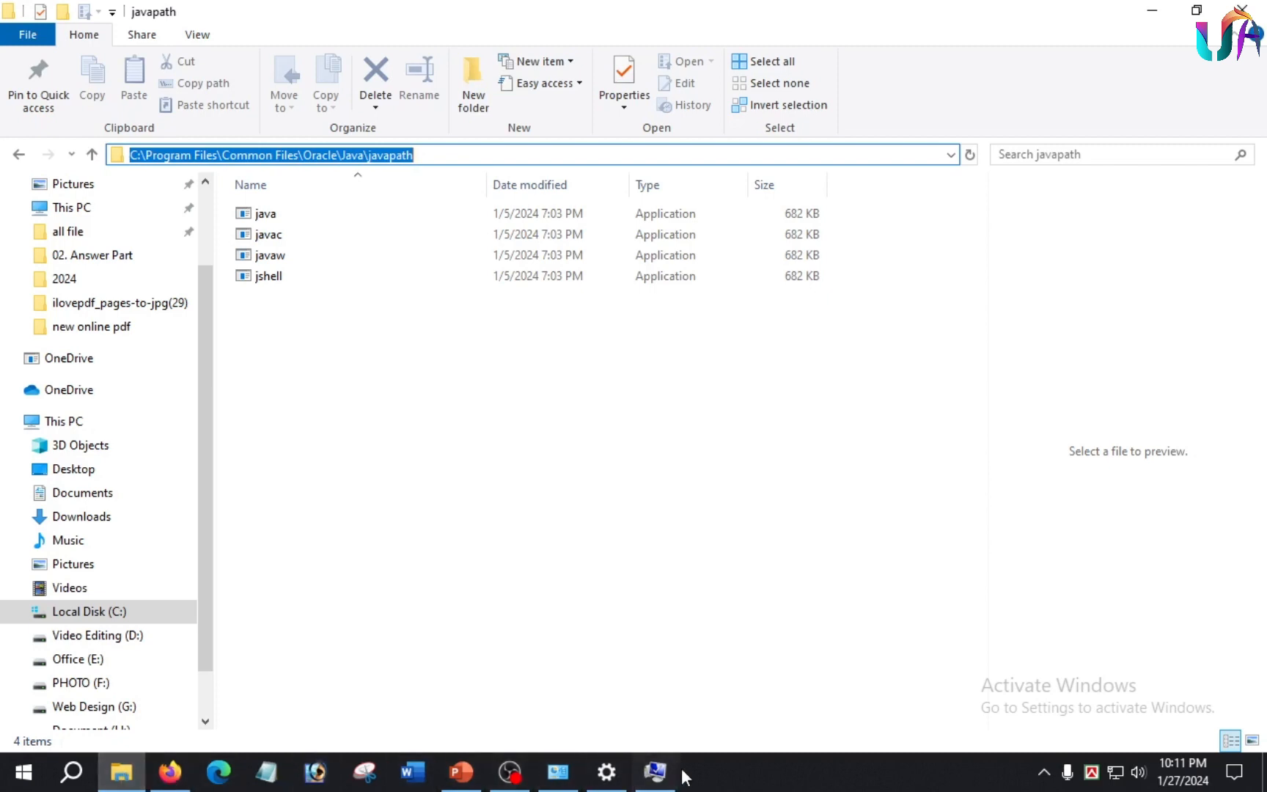
- Add C:\Program Files\Common Files\Oracle\Java\javapath to the Path system variable, then save and close all the environment variable and system dialogs
left_click(655, 771)
left_click(836, 187)
key("ctrl+v")
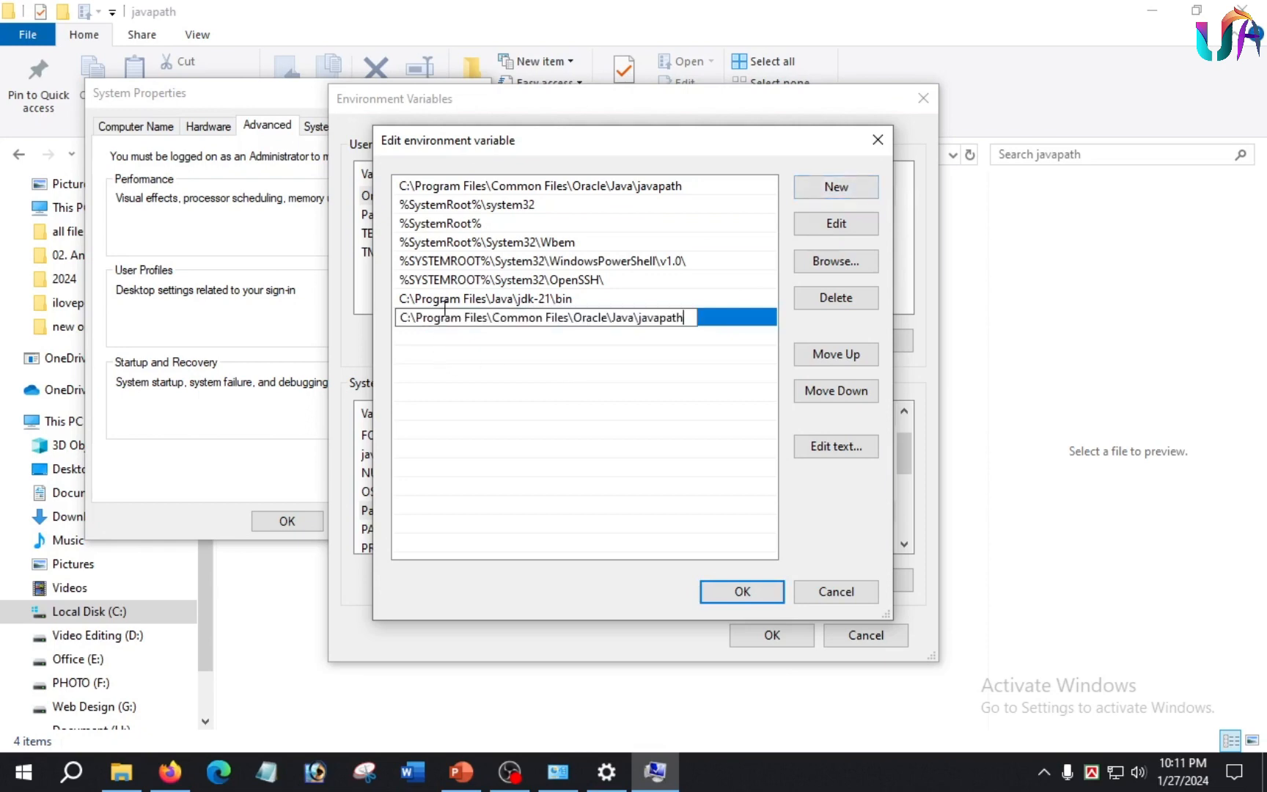
left_click(743, 592)
left_click(773, 635)
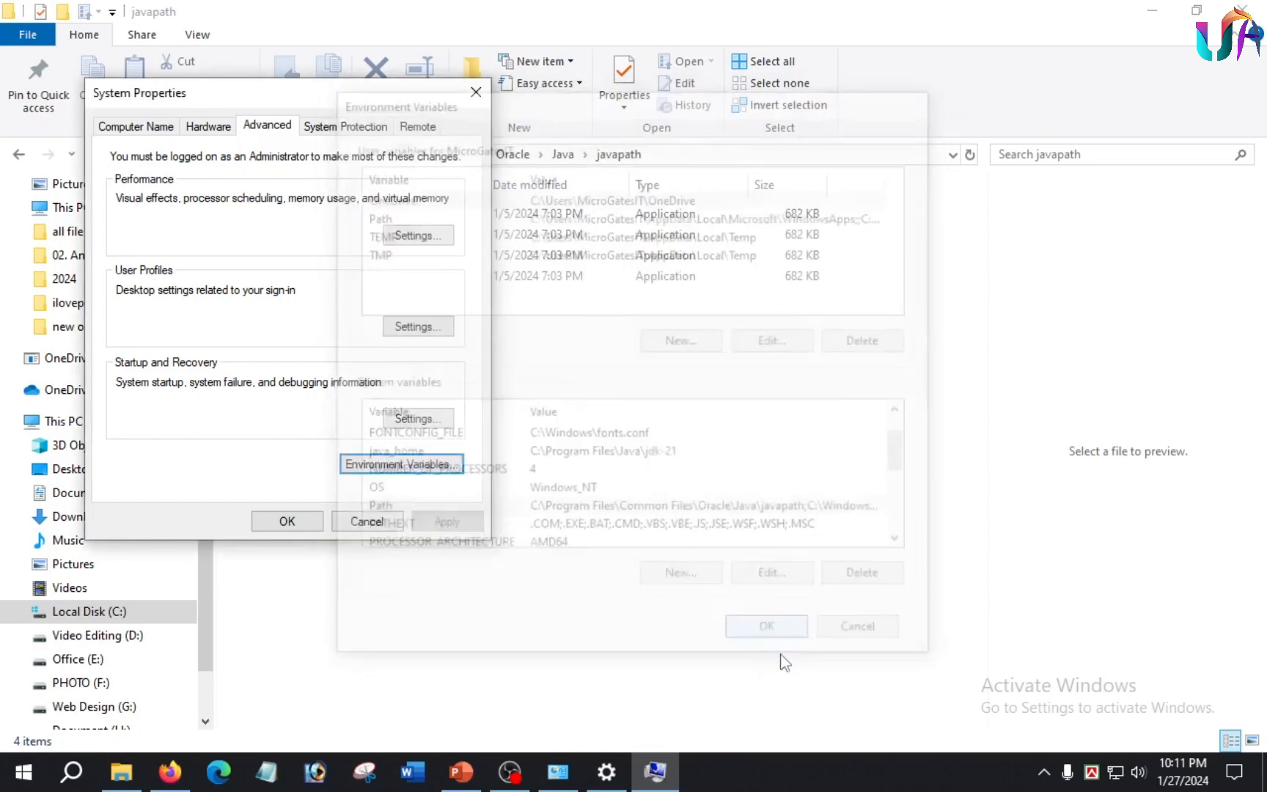
left_click(277, 522)
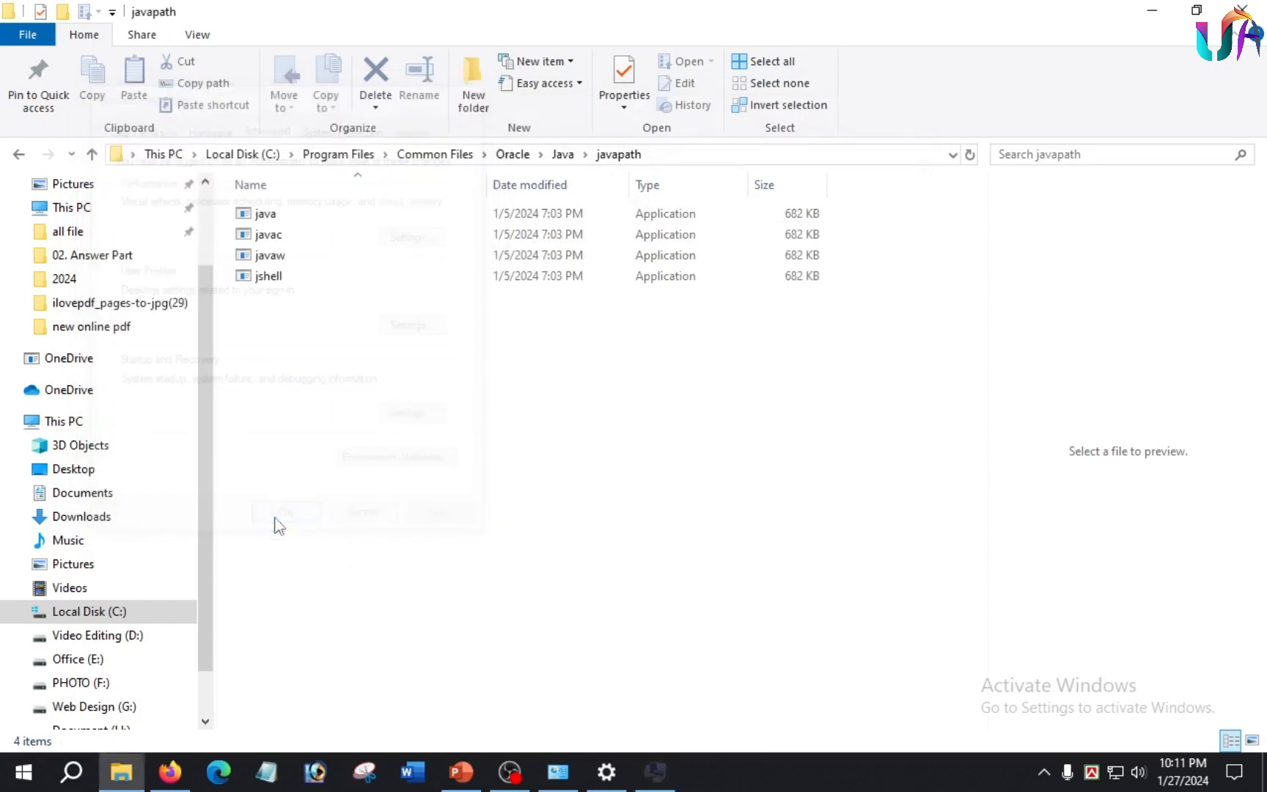
- Close the File Explorer window and the other windows still open, returning to the desktop
left_click(1242, 8)
left_click(1241, 9)
left_click(1241, 9)
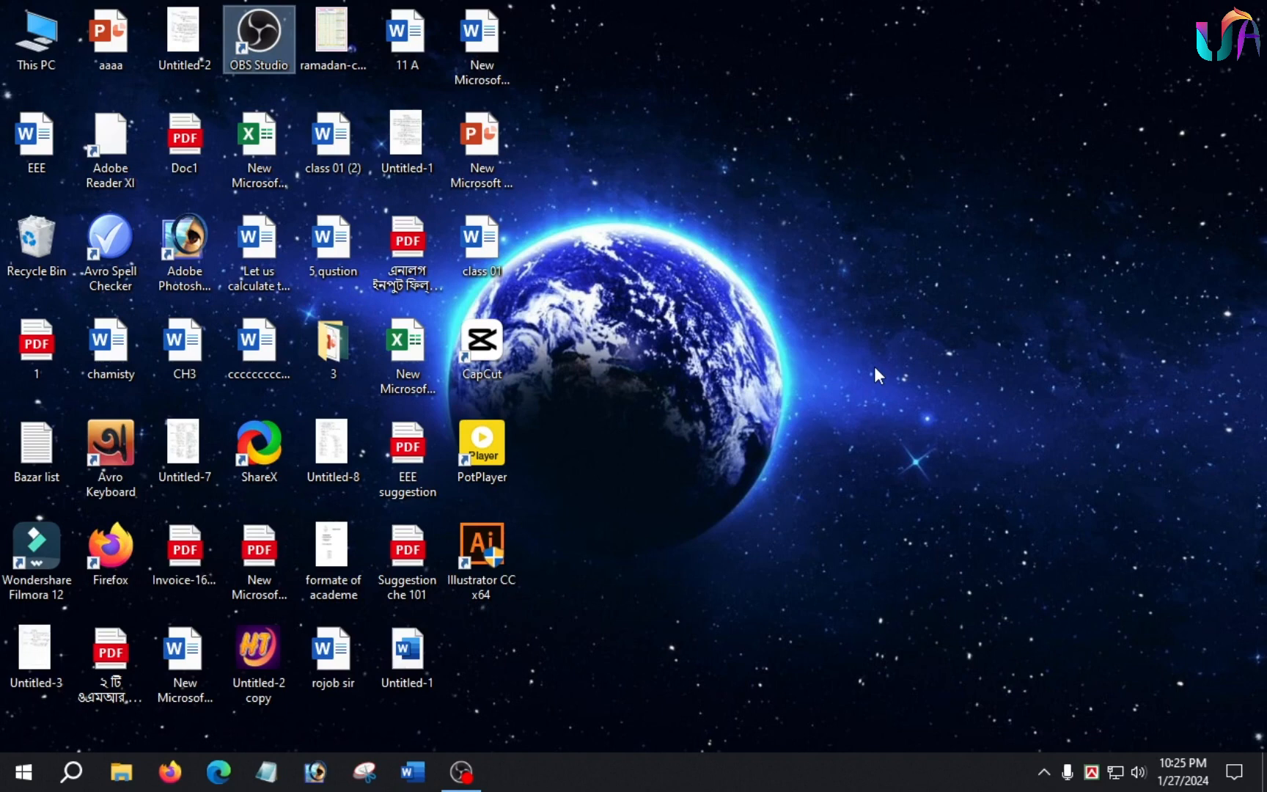
- Open Command Prompt and run java -version to check the Java installation
left_click(72, 772)
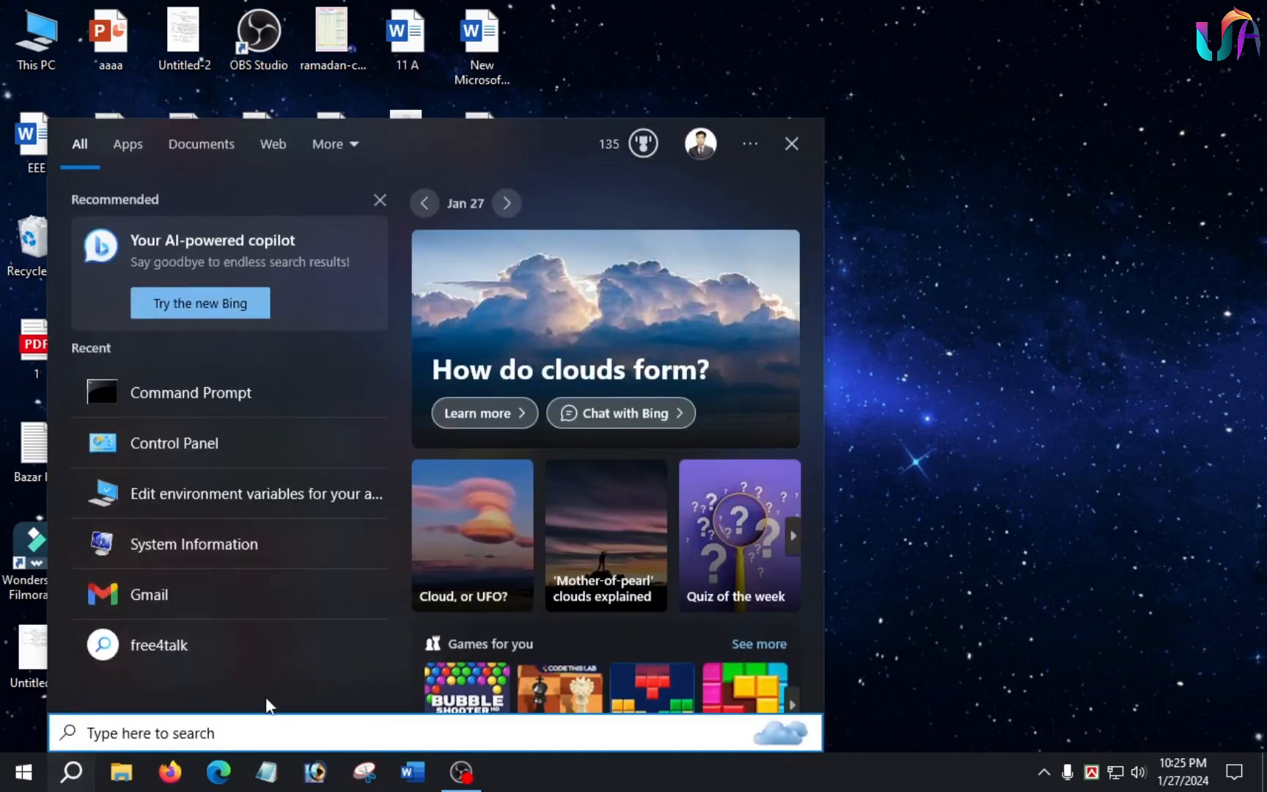
type("com")
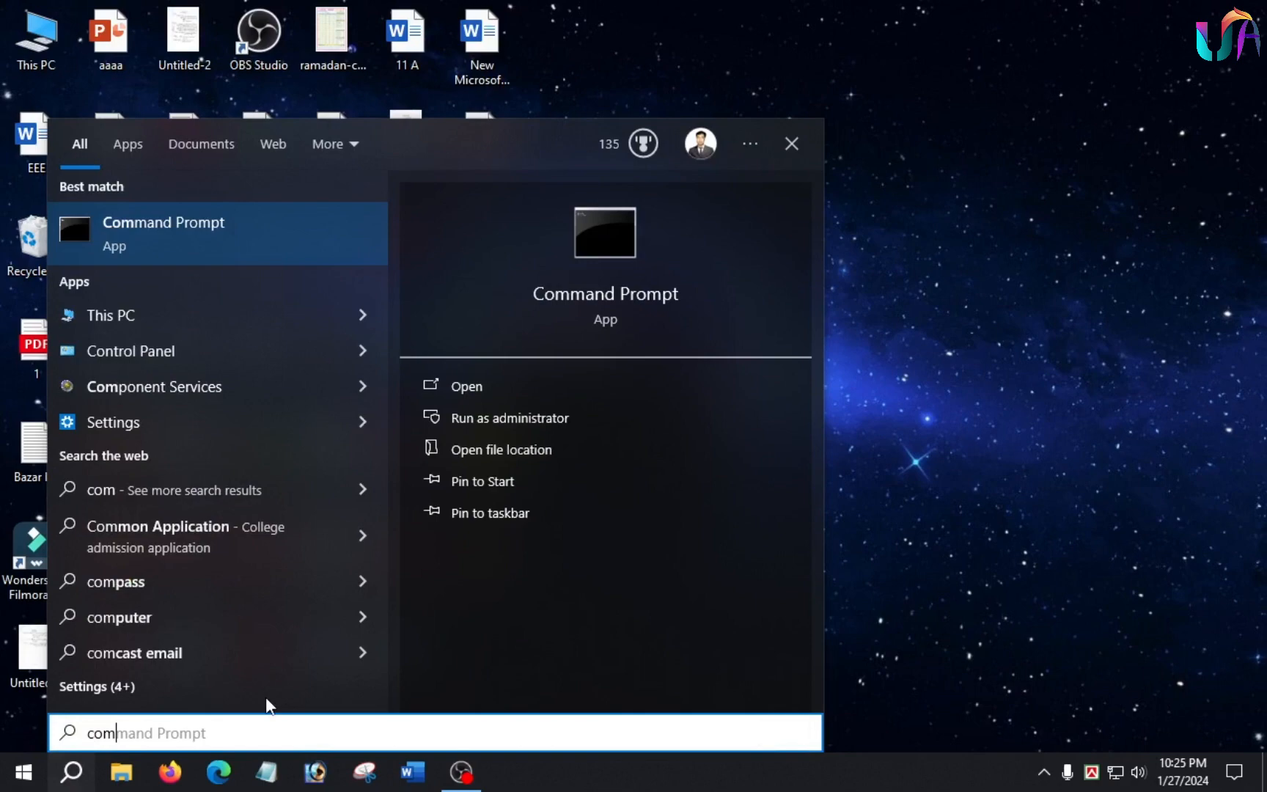
key("Return")
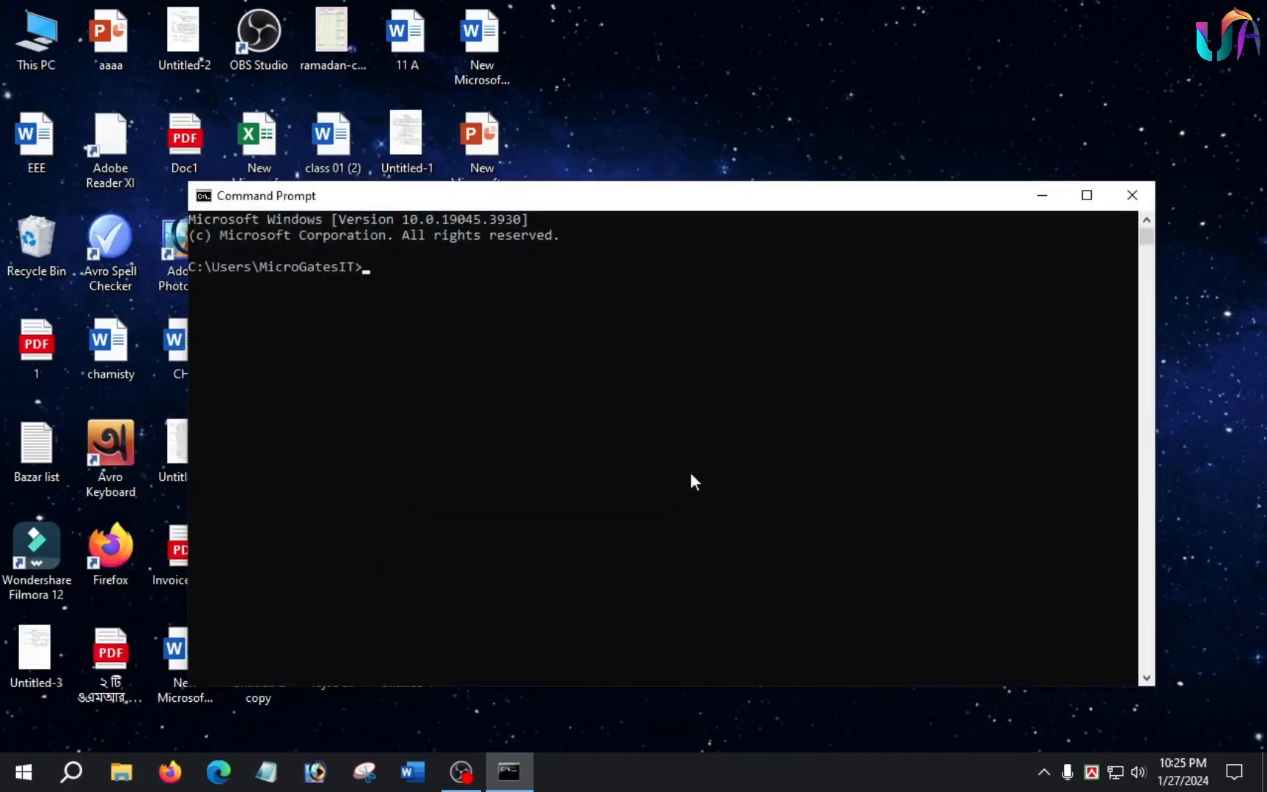
type("java -version")
key("Return")
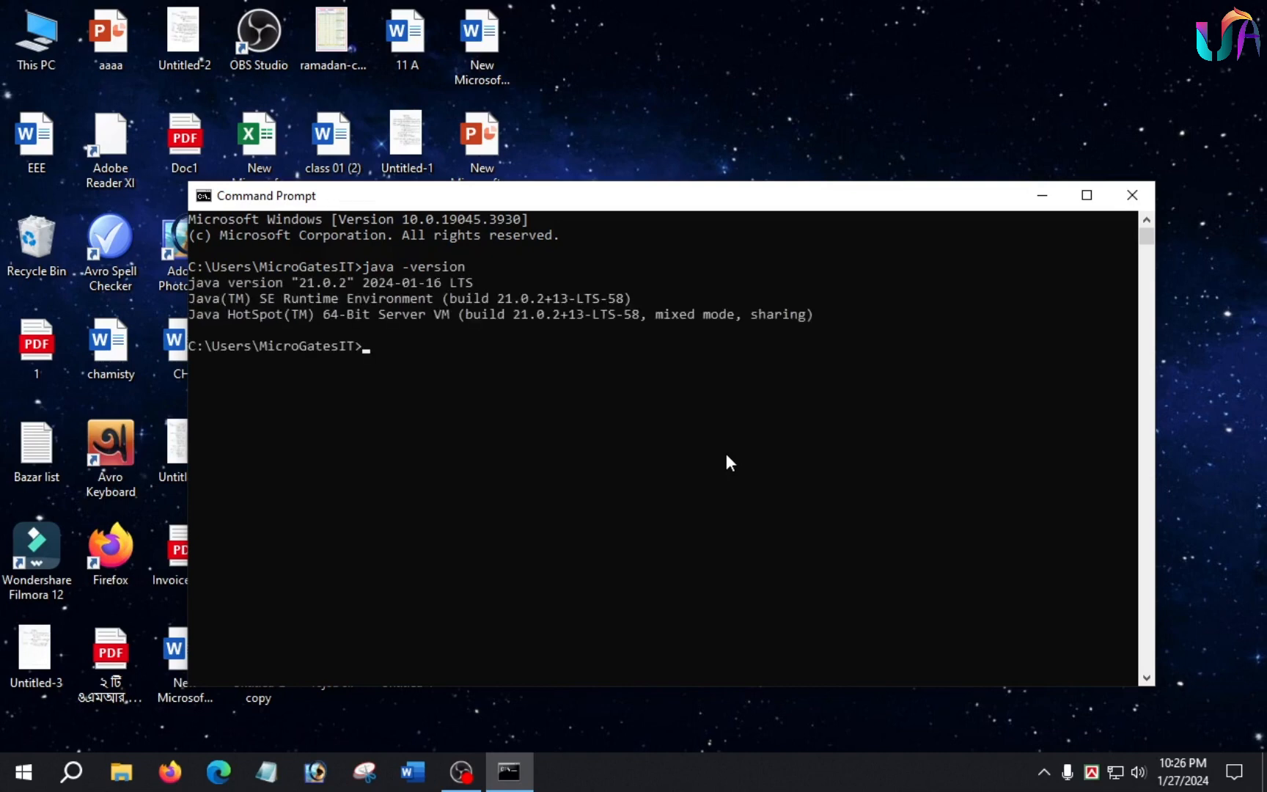
- Highlight the Java version and runtime environment lines in the command output, and close Command Prompt
left_click(477, 416)
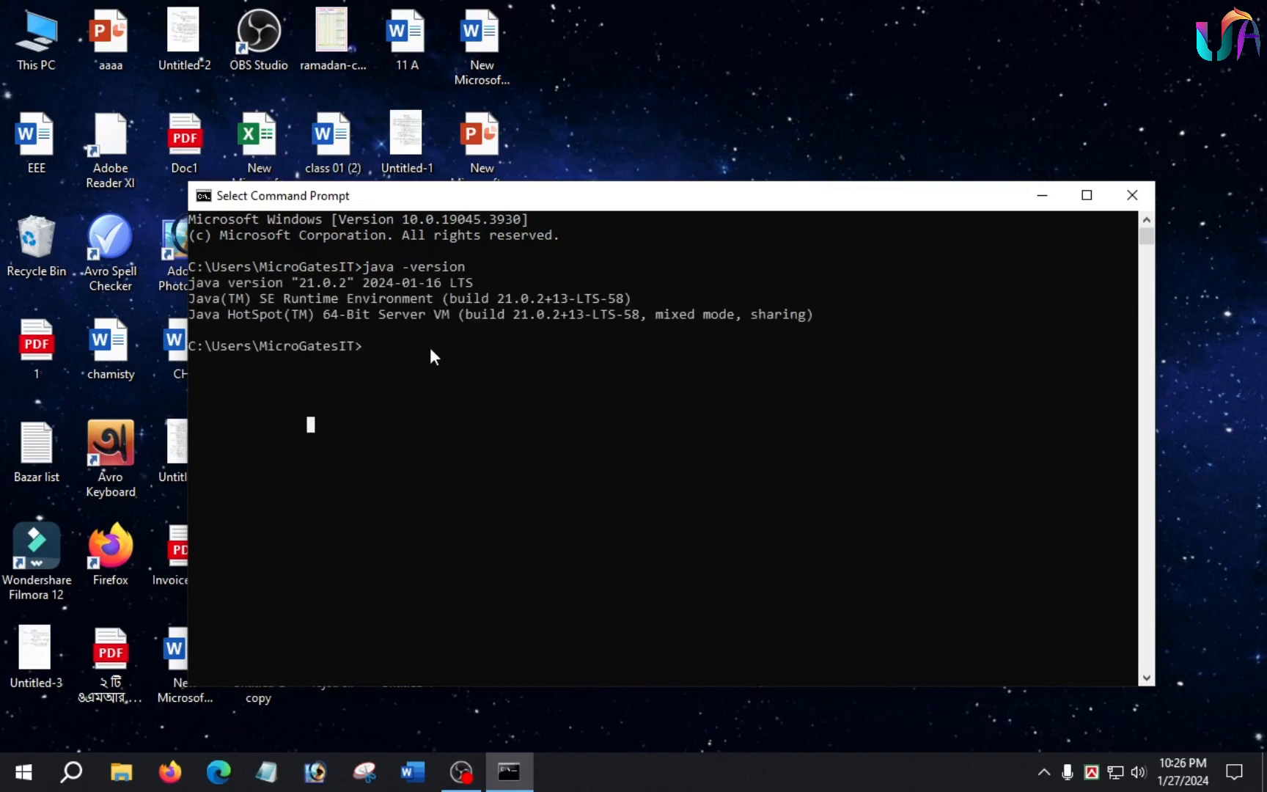
left_click_drag(195, 283, 498, 282)
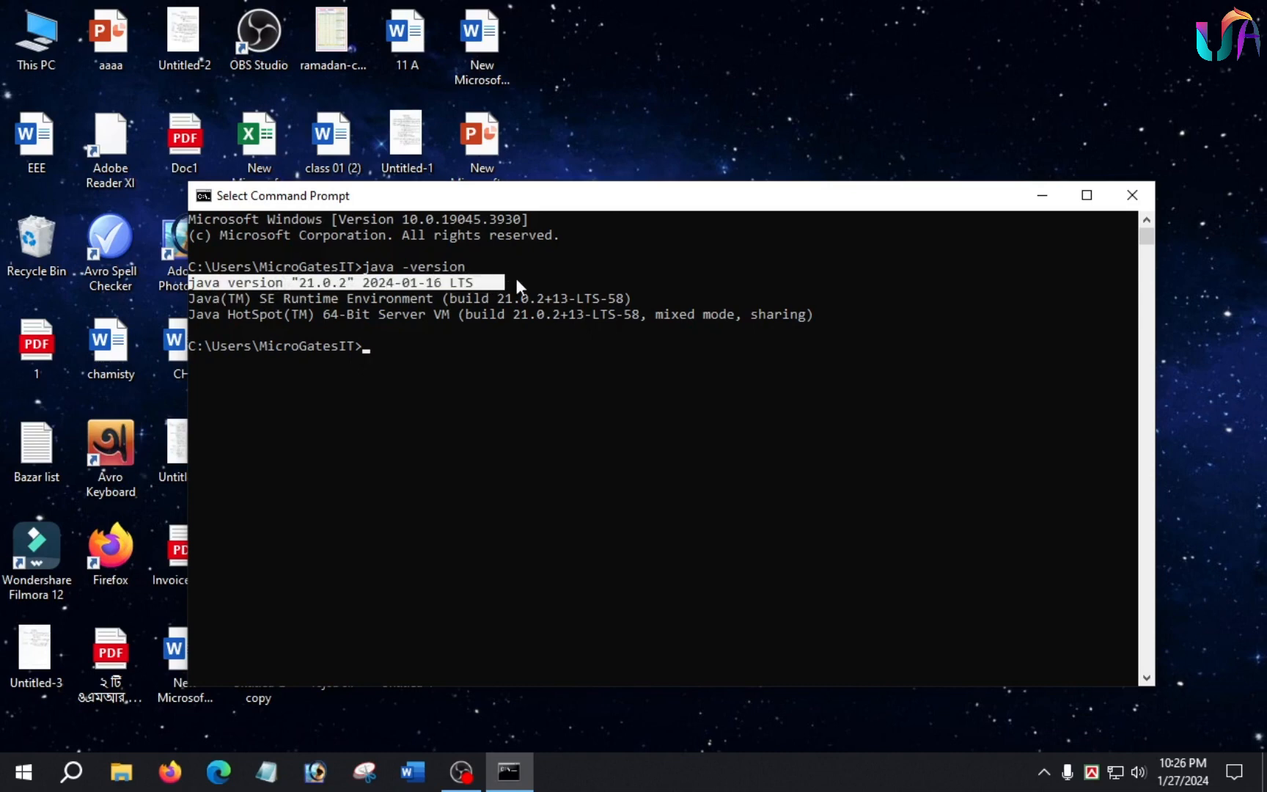
left_click(493, 440)
left_click_drag(278, 299, 665, 285)
left_click(476, 408)
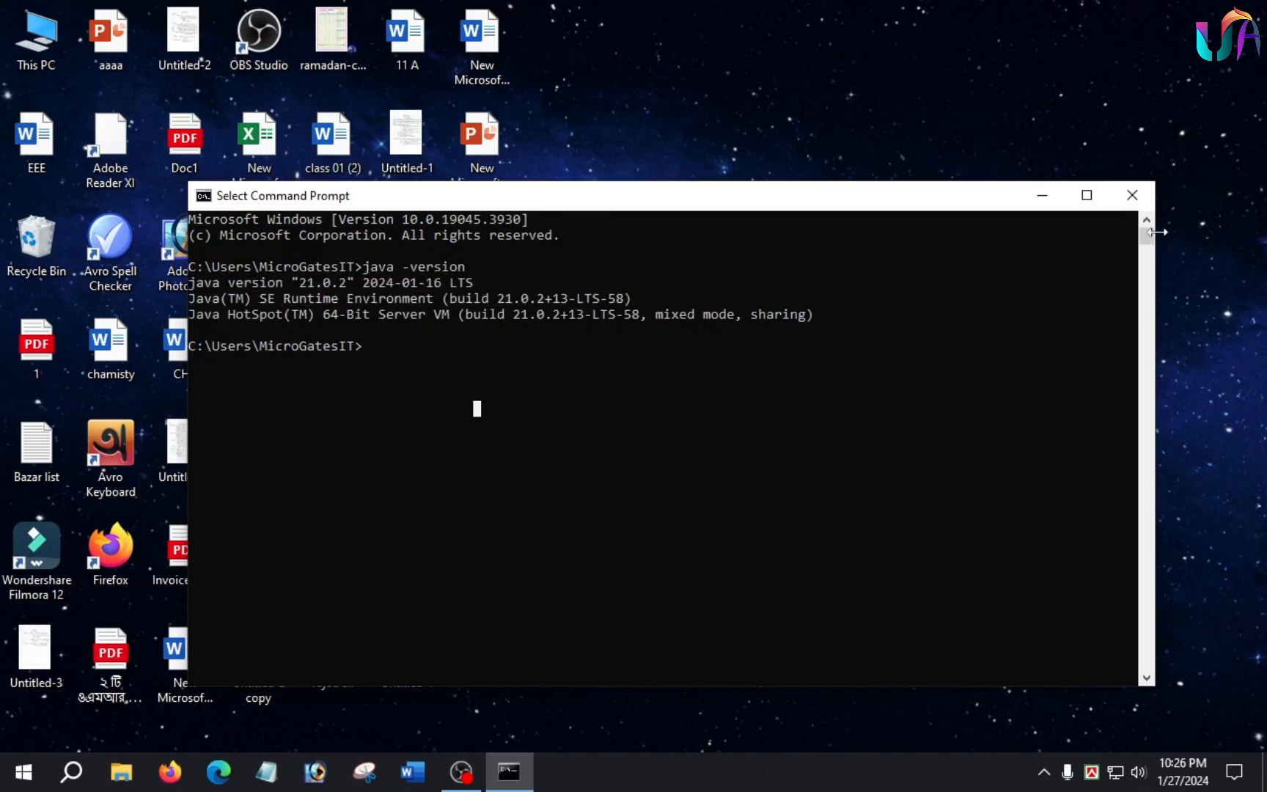
left_click(1132, 195)
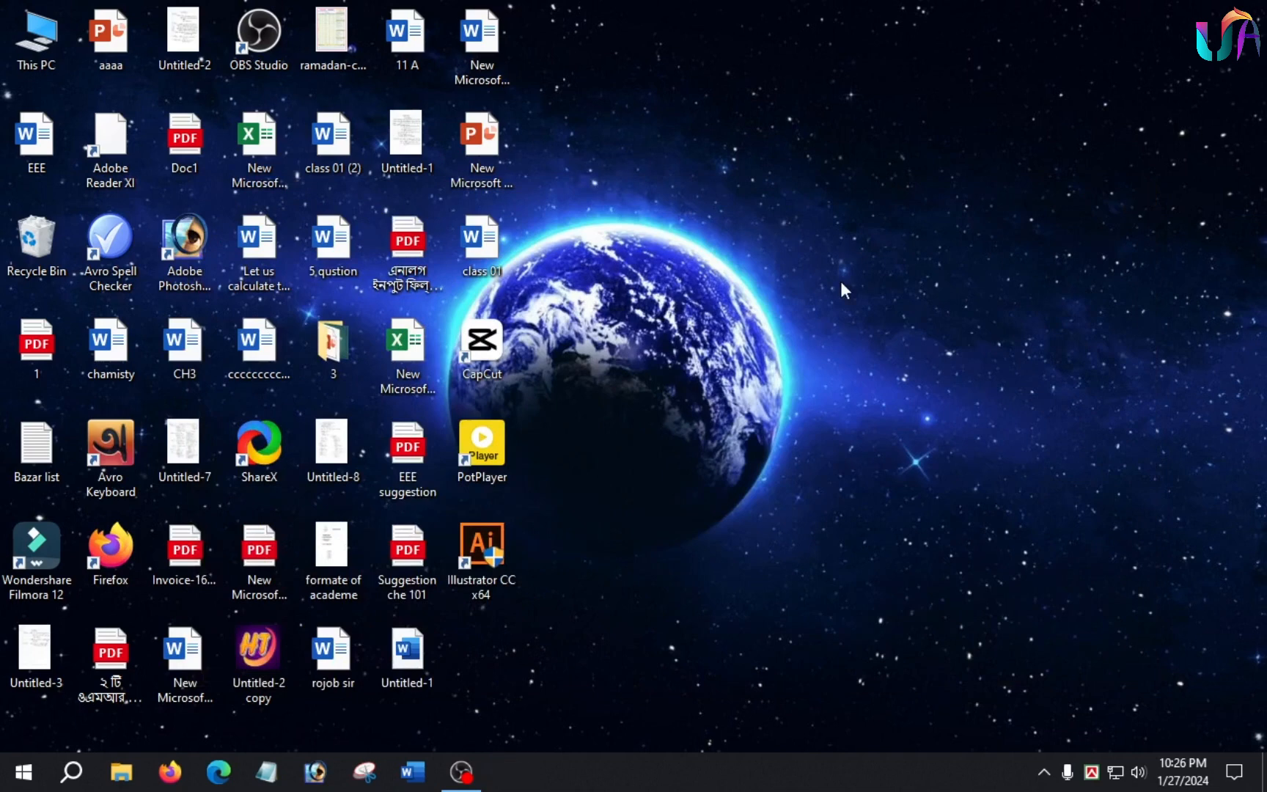